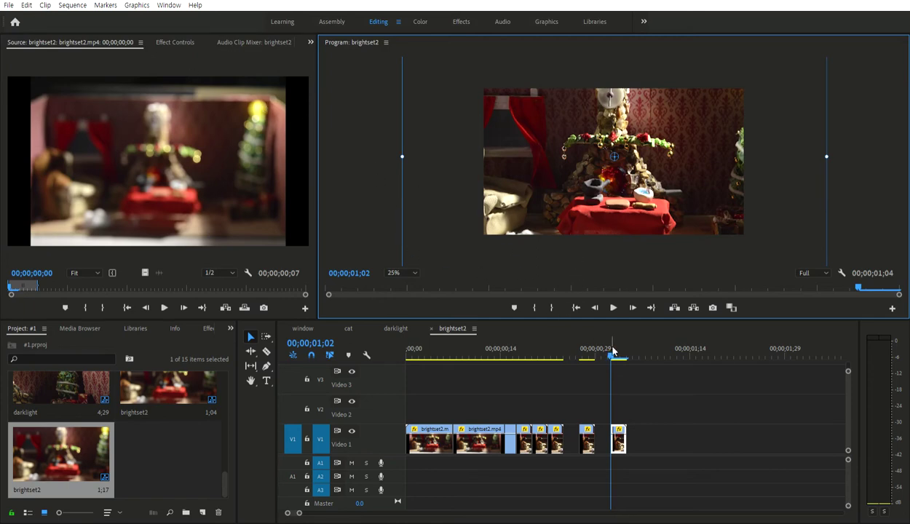
Add a short frame a few frames past the last V1 clip and scale it up slightly.
click(641, 393)
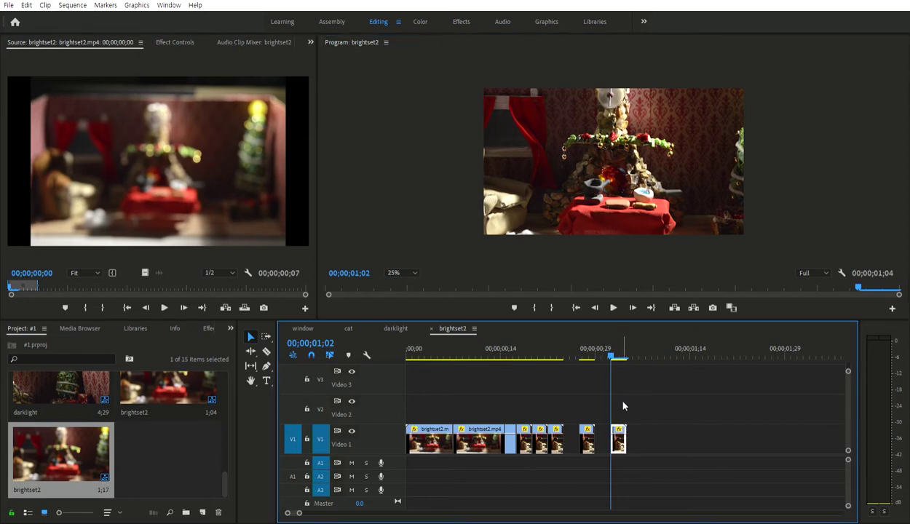
click(641, 348)
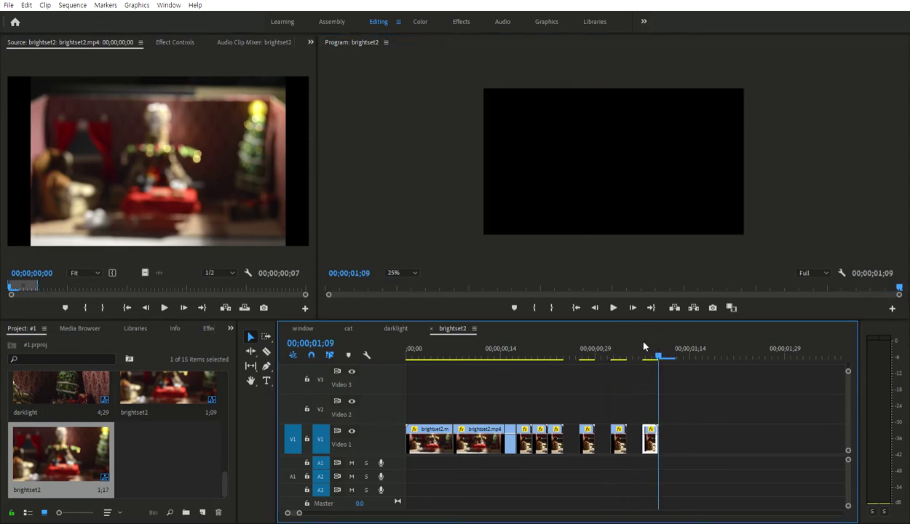
drag(157, 160, 589, 214)
double_click(589, 215)
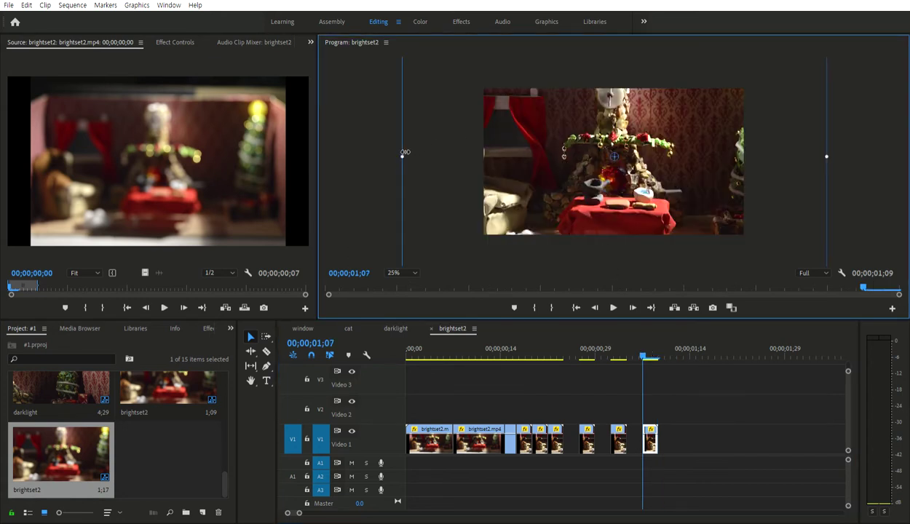
drag(405, 152, 393, 151)
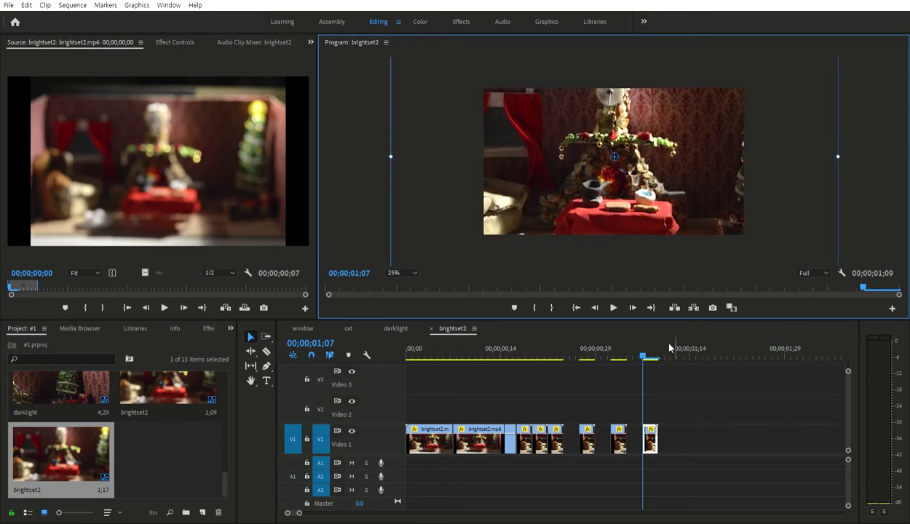
click(648, 379)
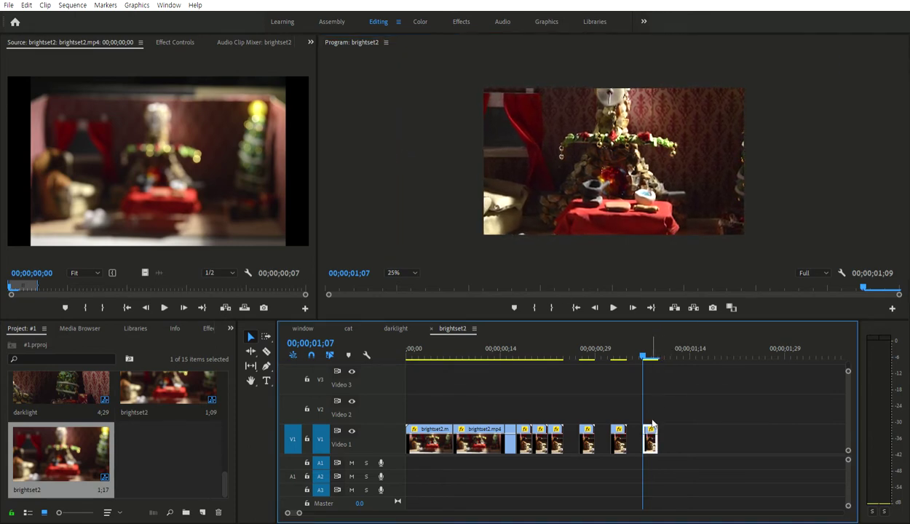
Add another short frame at 01;14 and scale it up a little more.
click(690, 348)
drag(650, 439, 697, 439)
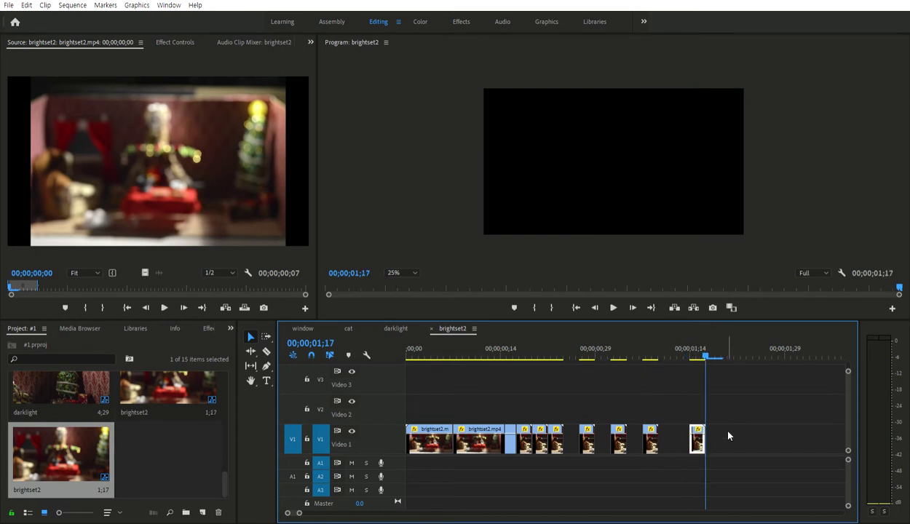
click(549, 171)
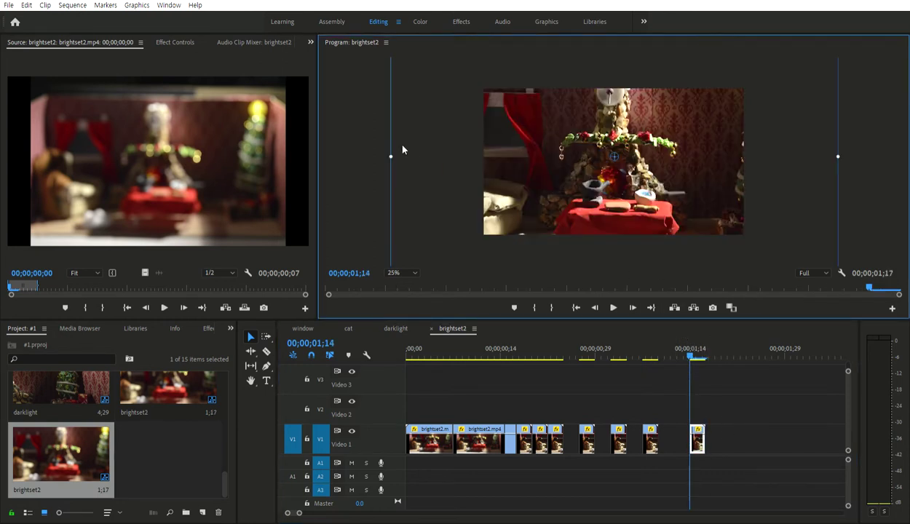
drag(396, 150, 378, 152)
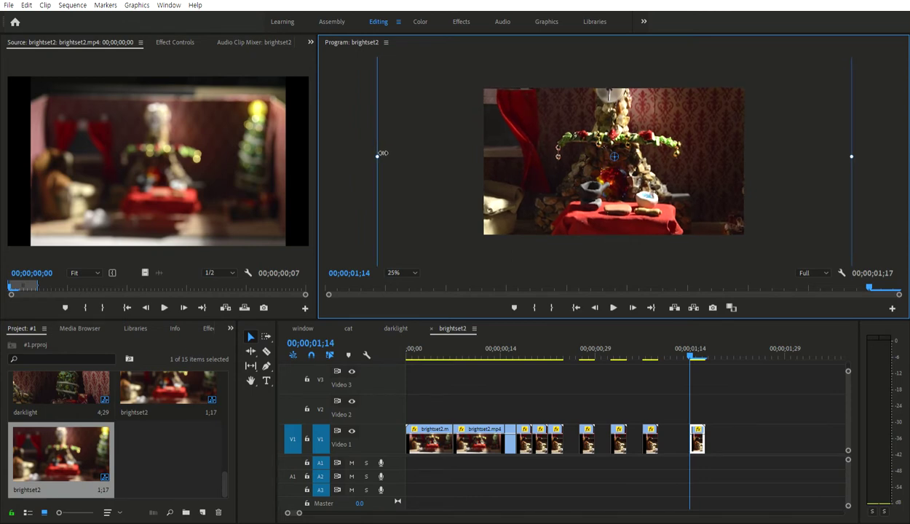
click(696, 349)
drag(697, 350, 690, 350)
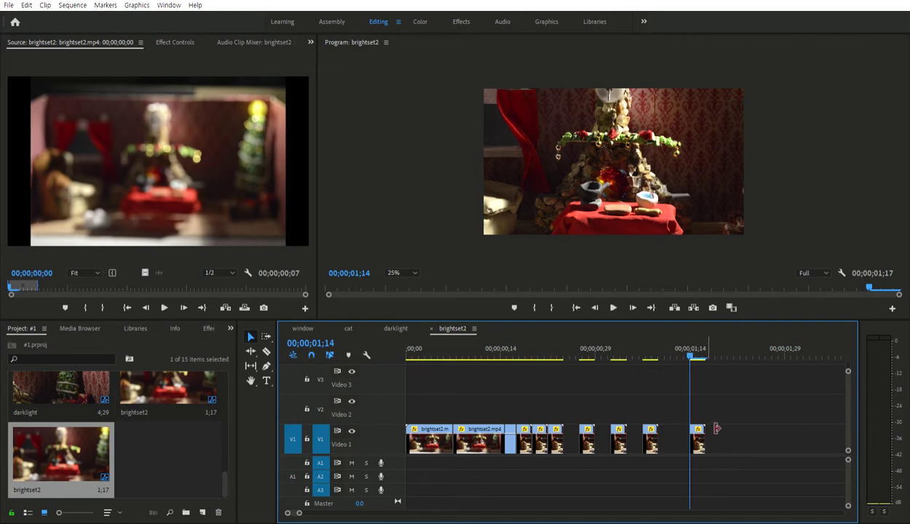
Paste a new frame at 01;19 on Video 1 and enlarge it slightly beyond the previous one.
click(721, 349)
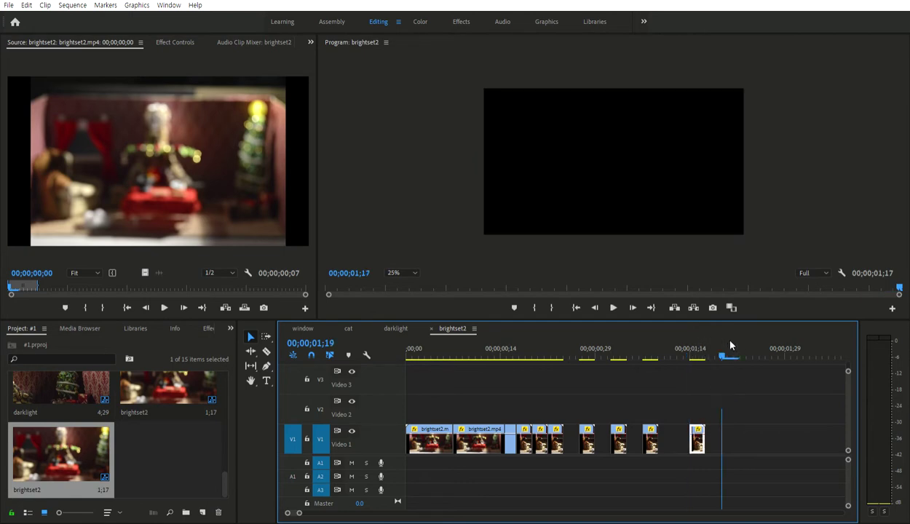
key(ctrl+v)
click(729, 349)
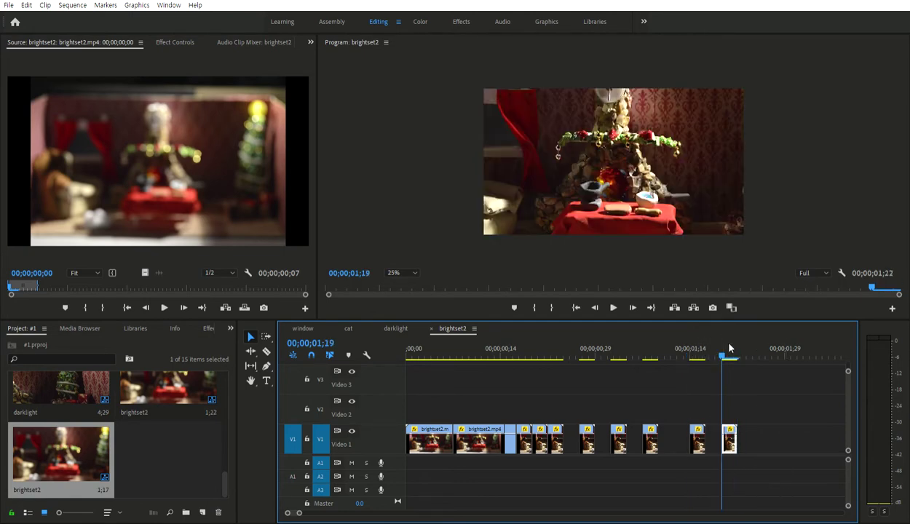
click(618, 206)
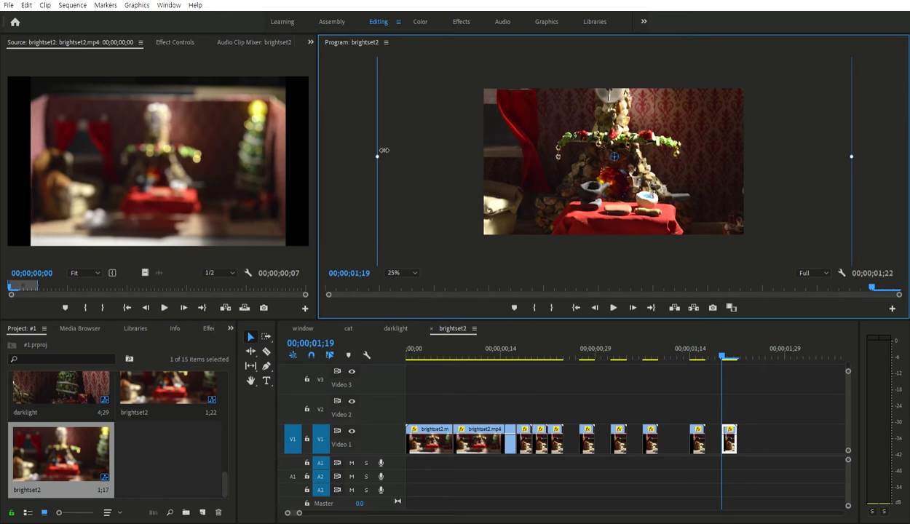
drag(379, 149, 370, 152)
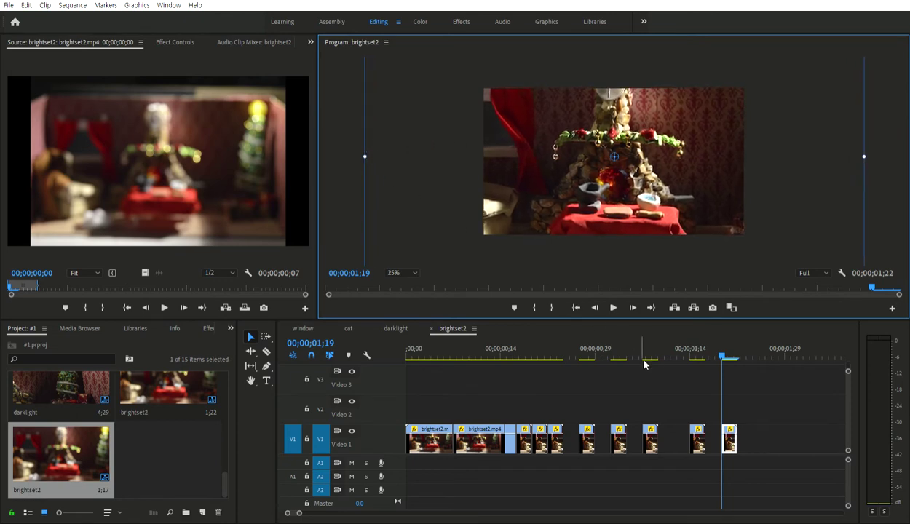
click(697, 387)
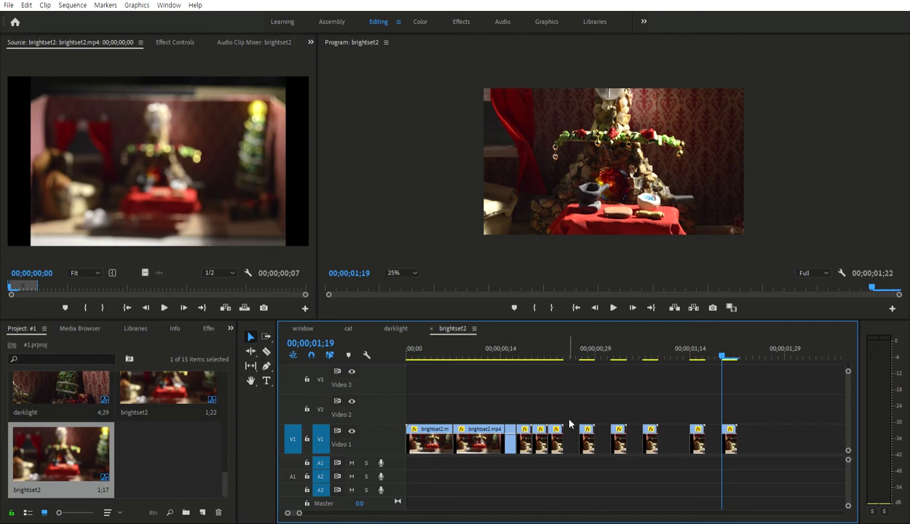
Ripple delete the five gaps between the short frames on Video 1.
click(570, 422)
key(Delete)
click(586, 422)
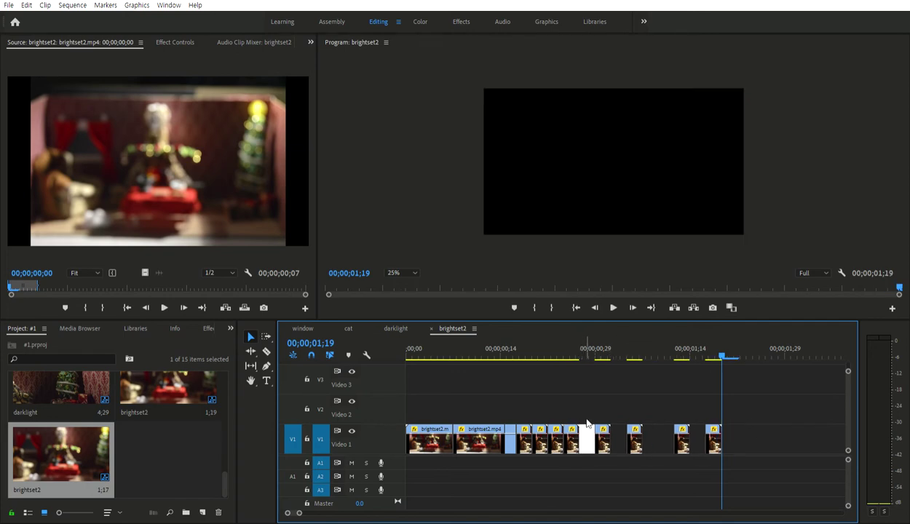
key(Delete)
click(591, 422)
key(Delete)
click(603, 422)
key(Delete)
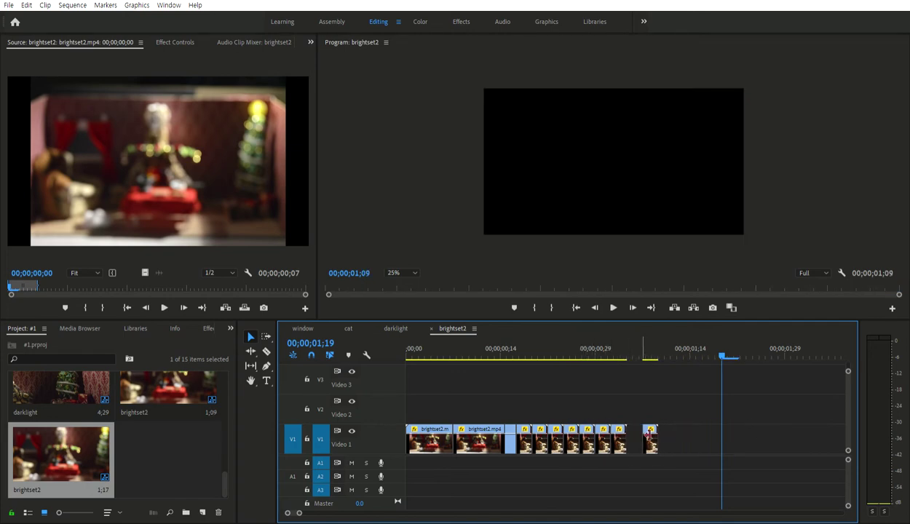
click(630, 422)
key(Delete)
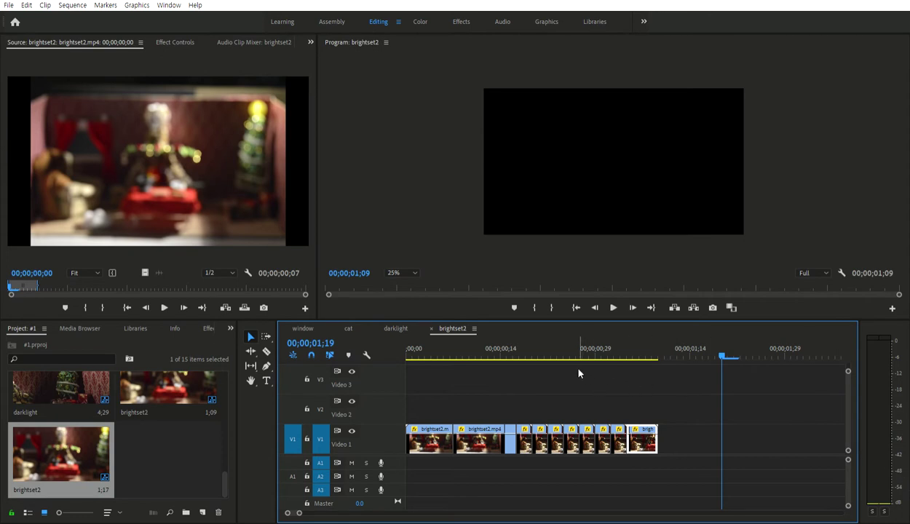
Play the sequence back from the start twice, then shift the later clips right.
drag(562, 344, 381, 342)
key(space)
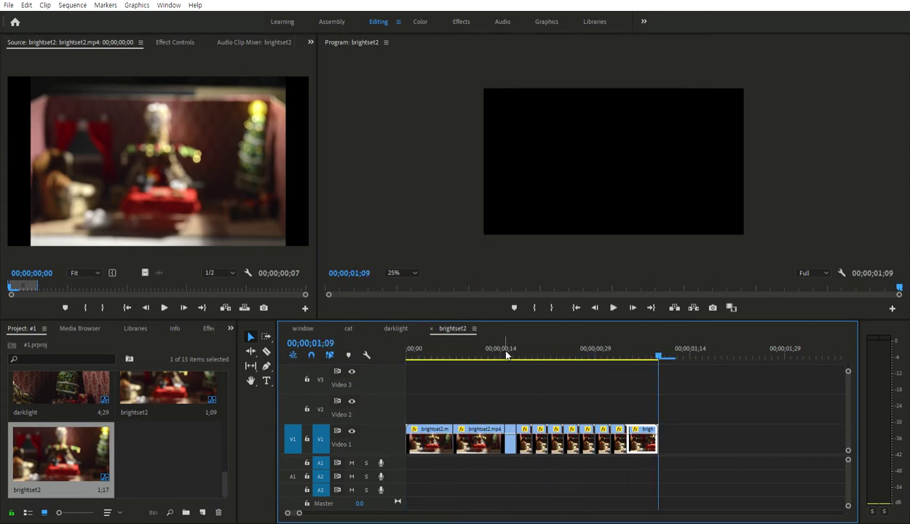
drag(512, 340, 404, 342)
key(space)
drag(666, 422, 462, 466)
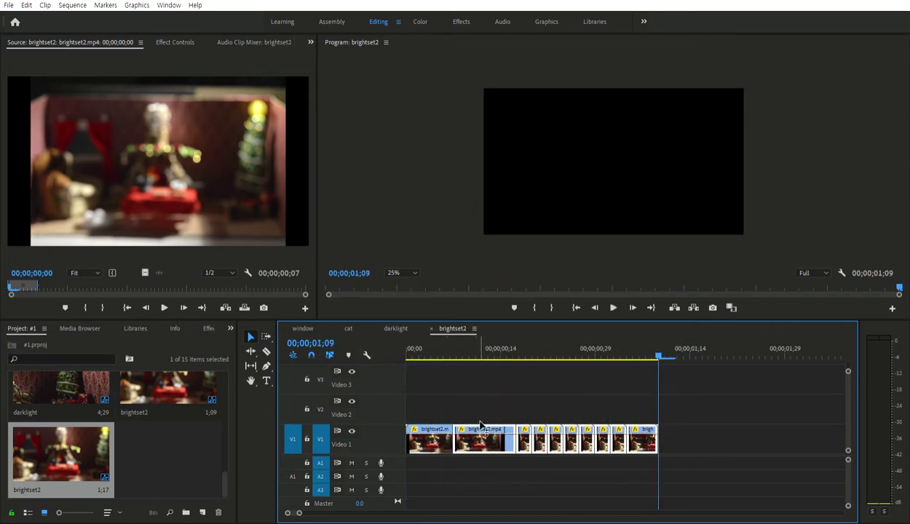
drag(481, 431, 576, 435)
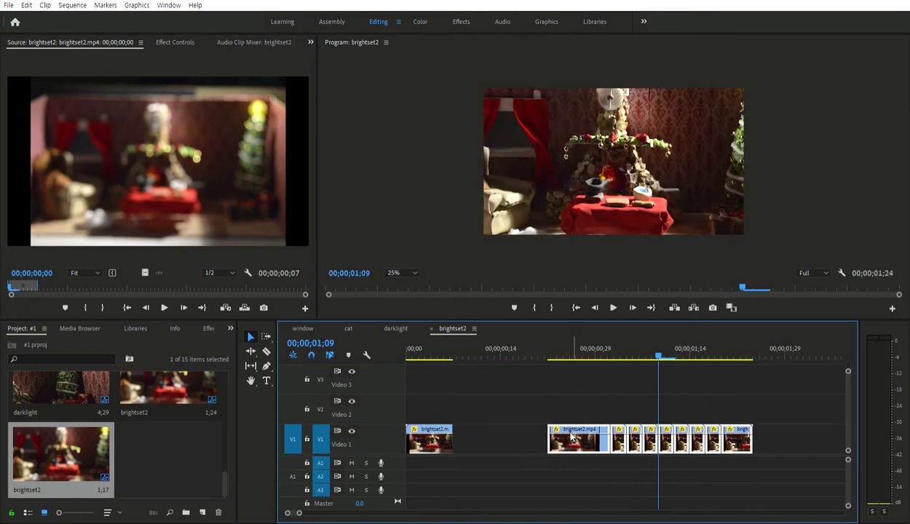
Slow the first clip to 10% speed and ripple delete the gap after it.
click(446, 430)
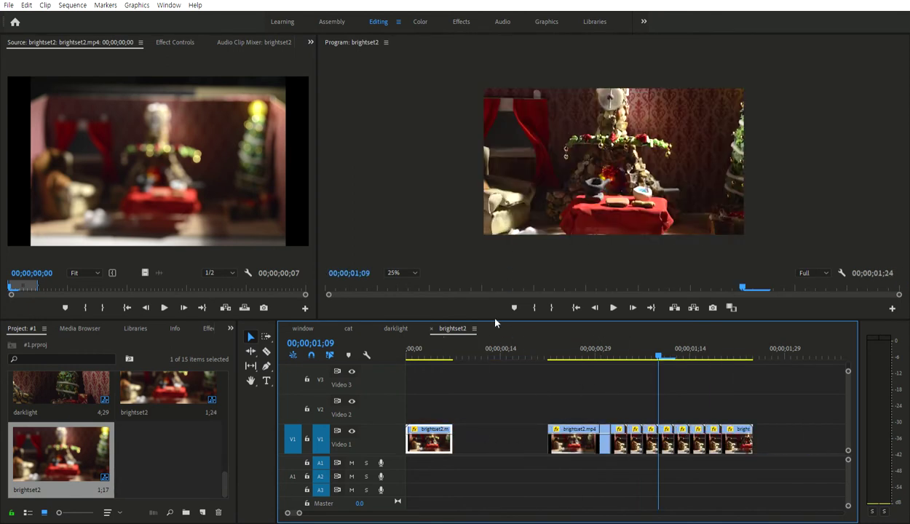
key(ctrl+m)
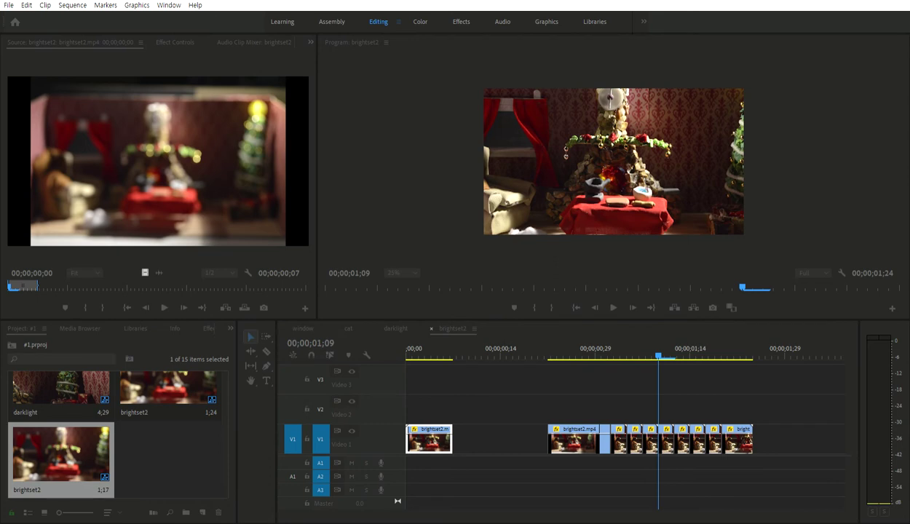
key(Return)
click(540, 429)
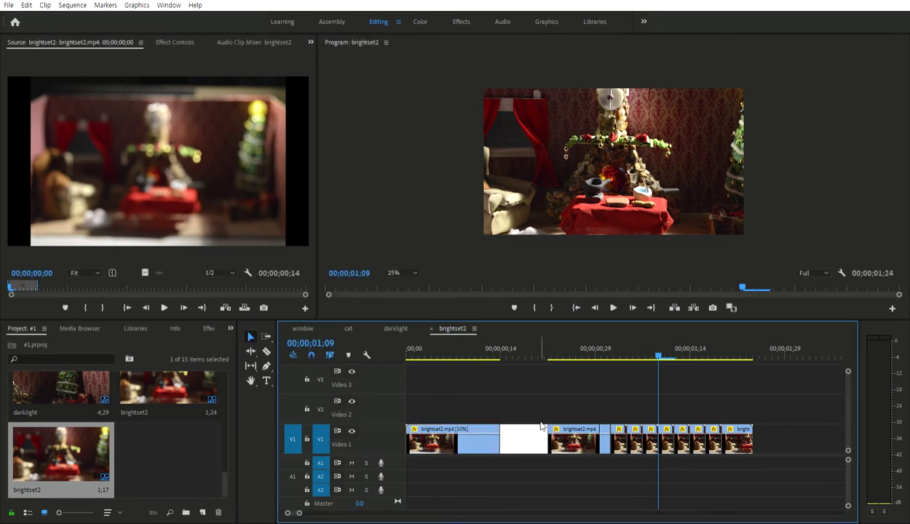
key(Delete)
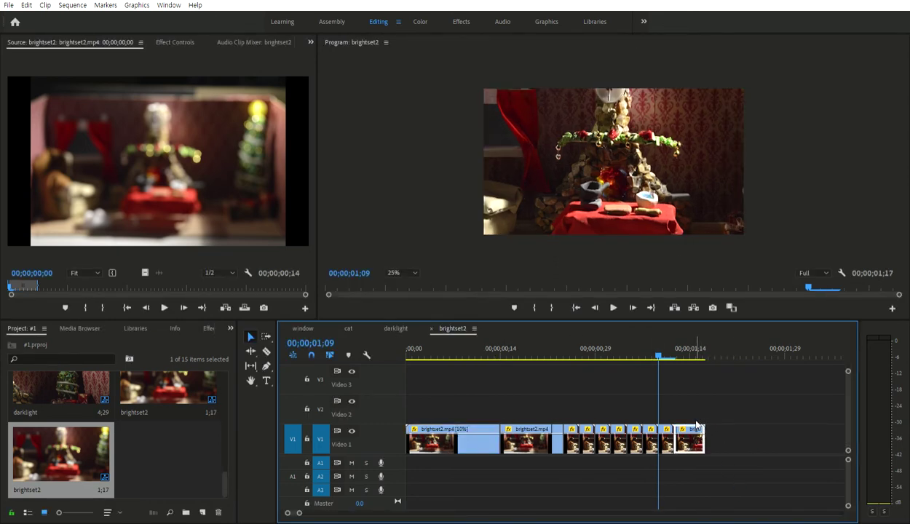
Set the last clip to 20% speed and replay the sequence from the start.
key(ctrl+m)
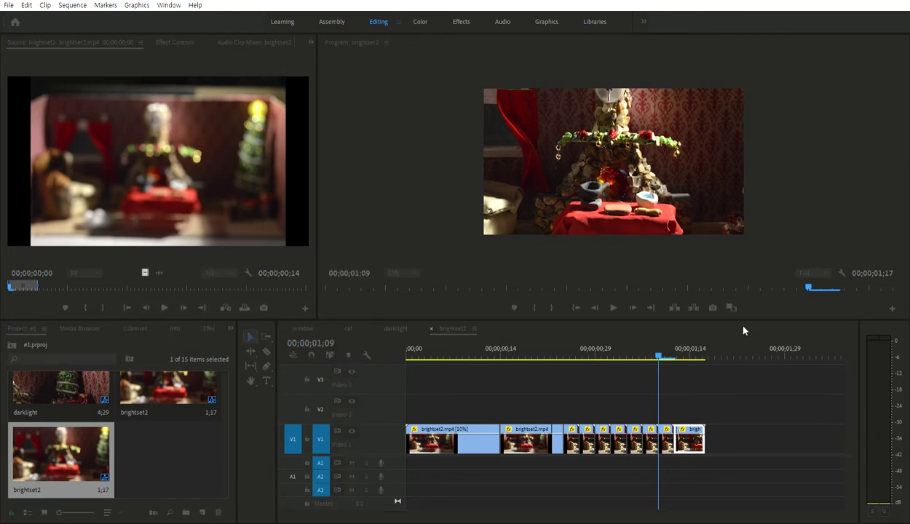
key(Return)
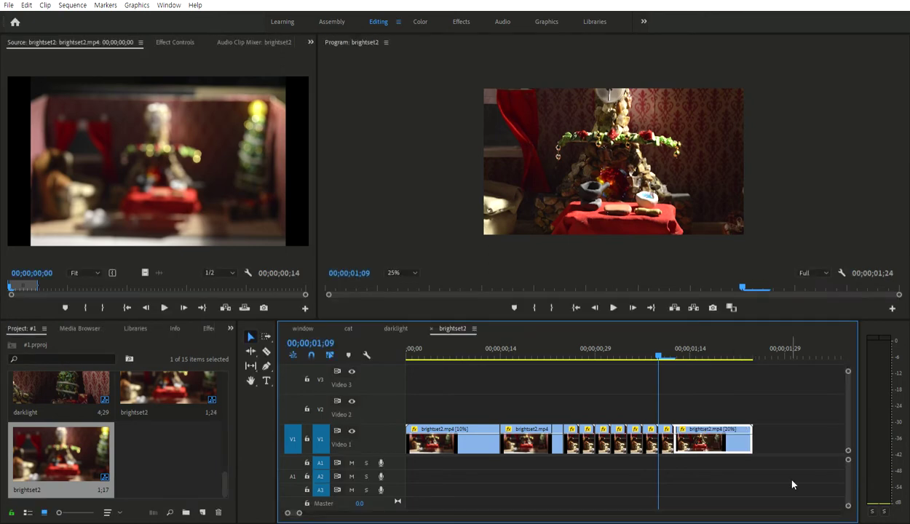
key(Home)
key(space)
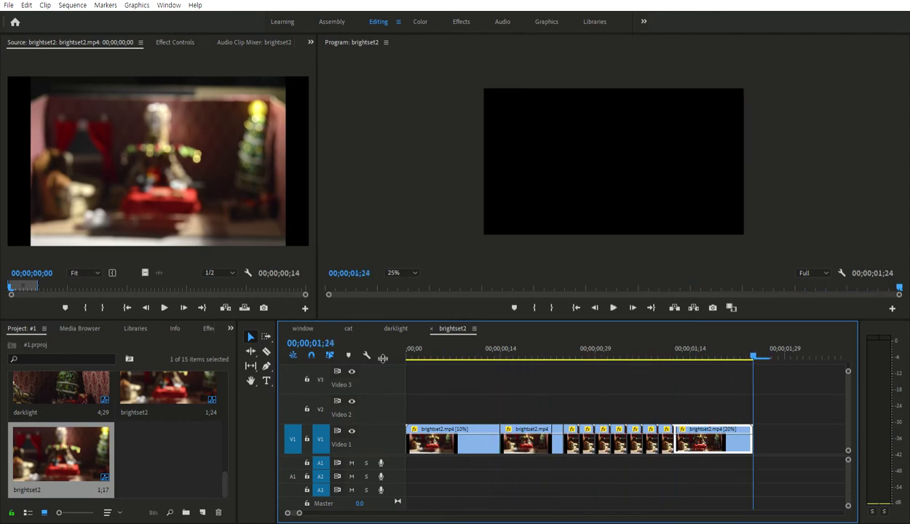
key(Home)
key(space)
key(Home)
key(space)
Play the darklight sequence and scrub through its tree clip.
click(399, 328)
click(409, 357)
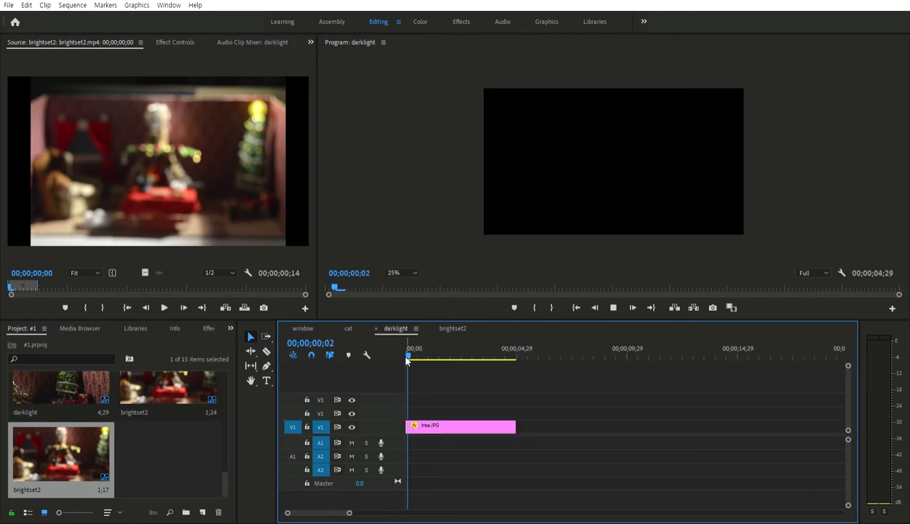
key(space)
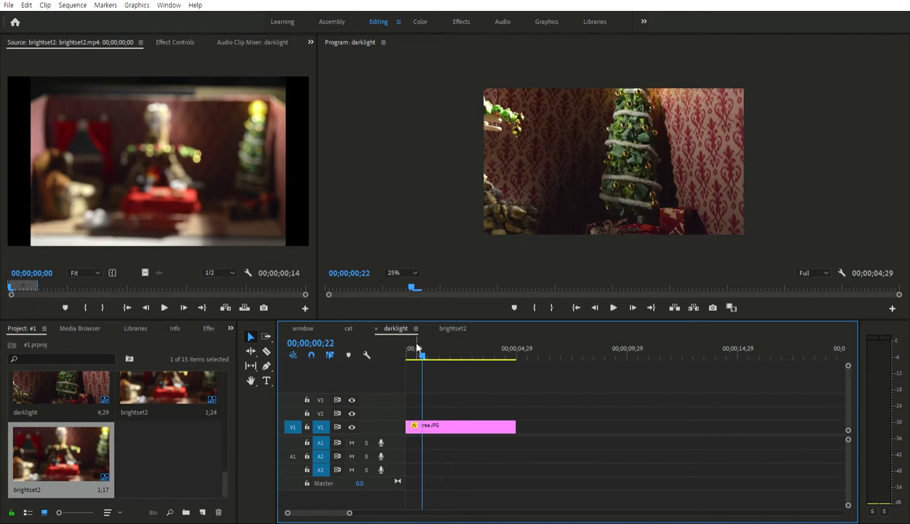
click(407, 354)
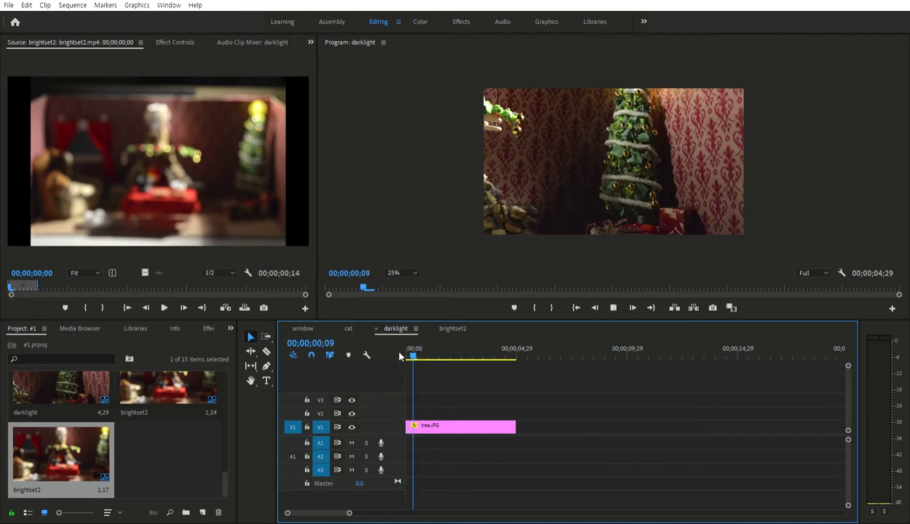
drag(398, 356, 439, 355)
Play the cat and window sequences each from the start.
click(348, 328)
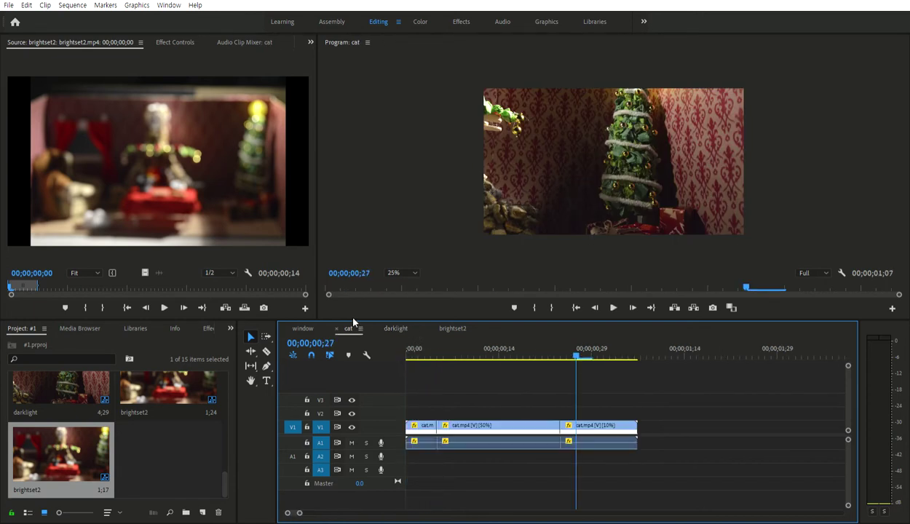
key(Home)
key(space)
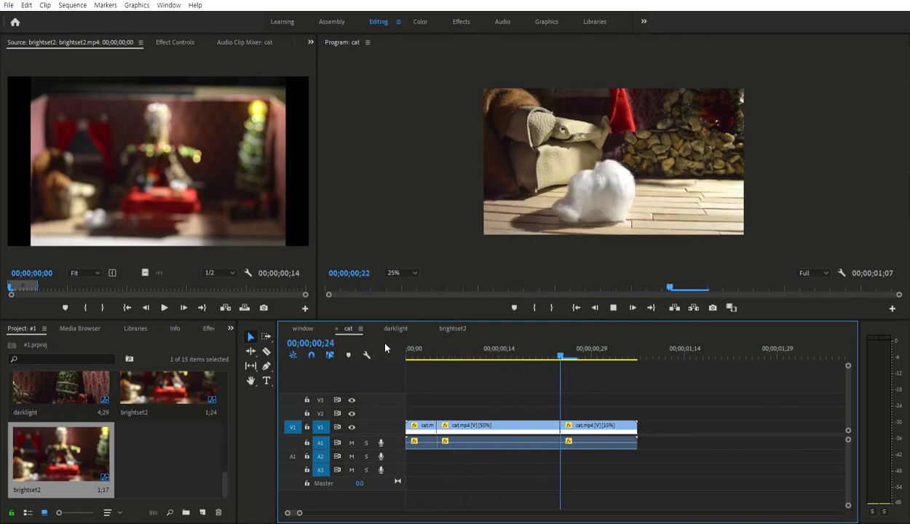
click(312, 327)
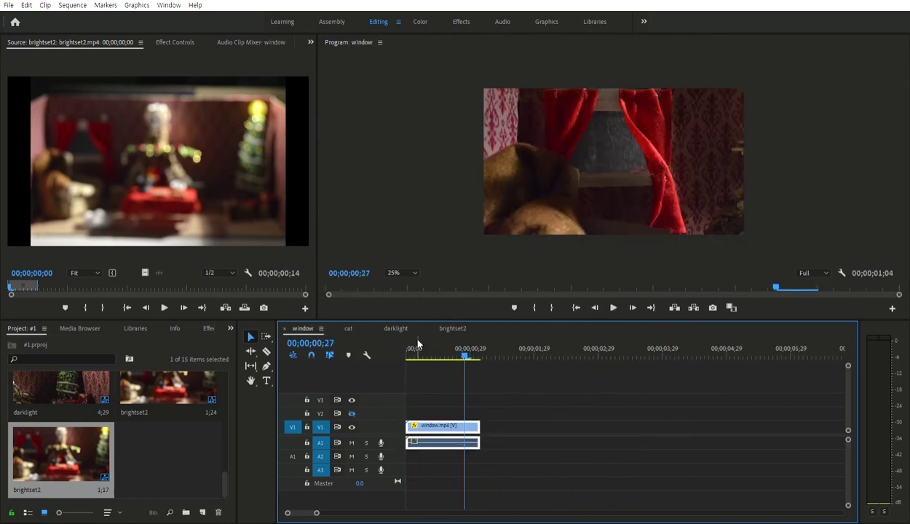
key(Home)
key(space)
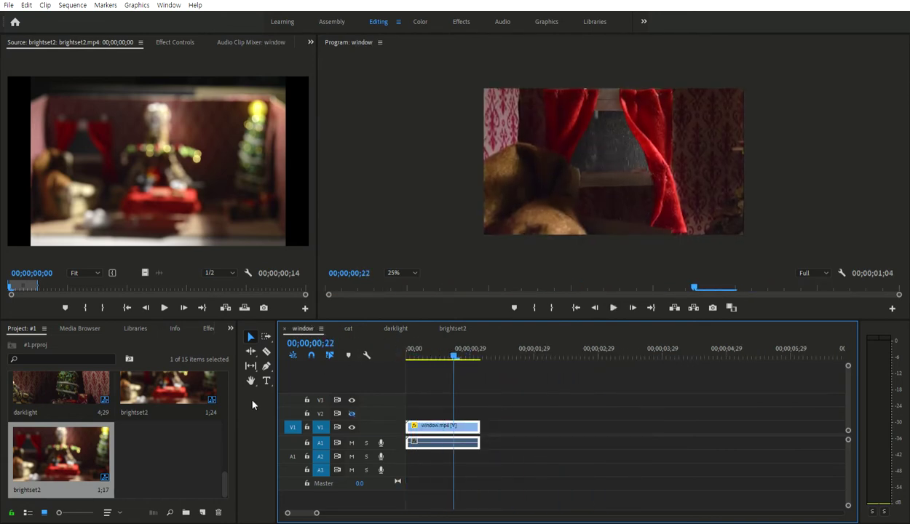
Create a new darklight sequence by dropping darklight.mp4 onto the New Item button.
scroll(125, 436, up, 2)
scroll(145, 443, up, 1)
scroll(164, 449, up, 1)
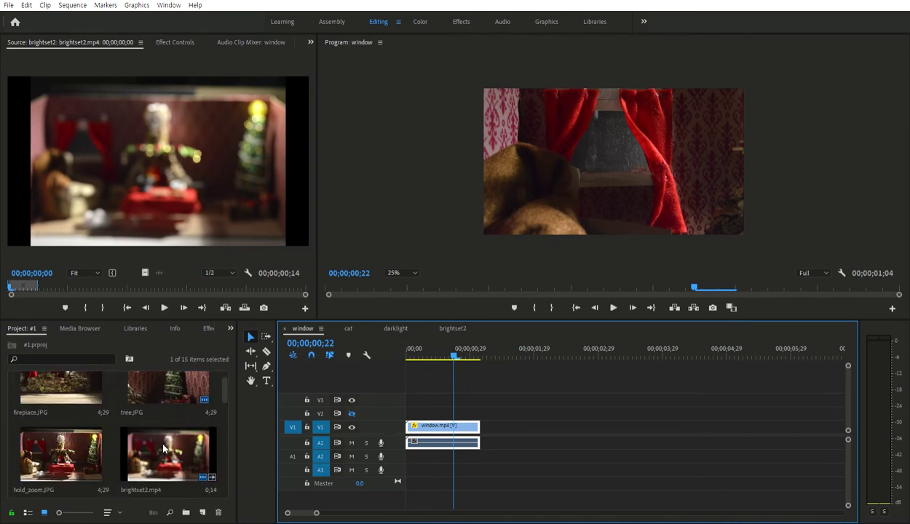
scroll(161, 440, up, 1)
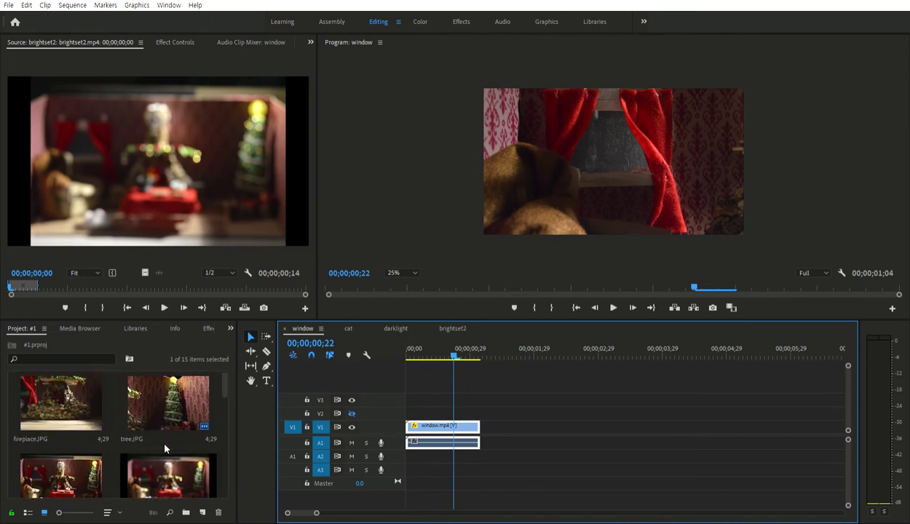
click(396, 328)
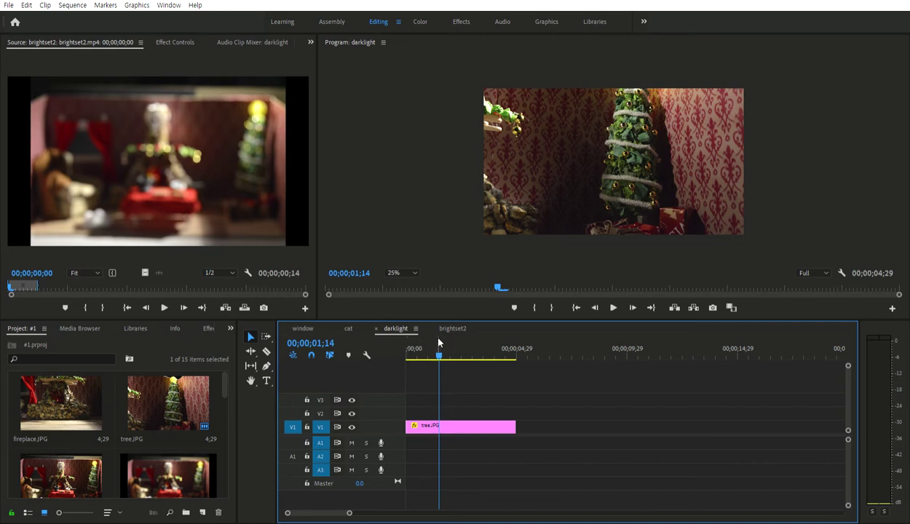
click(225, 403)
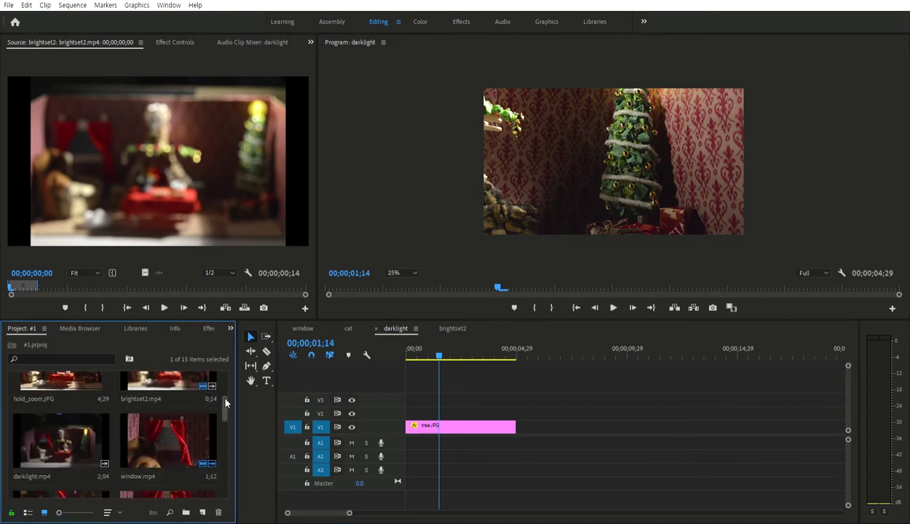
scroll(226, 403, down, 1)
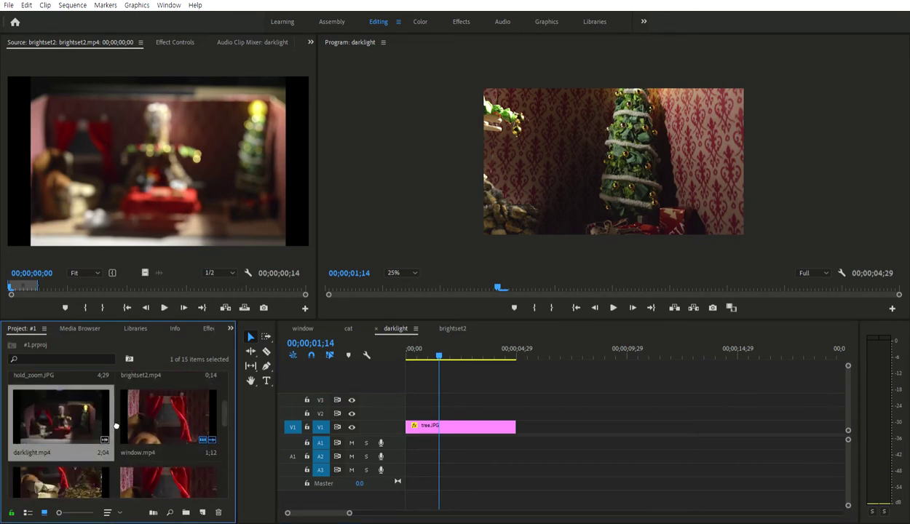
drag(115, 426, 202, 511)
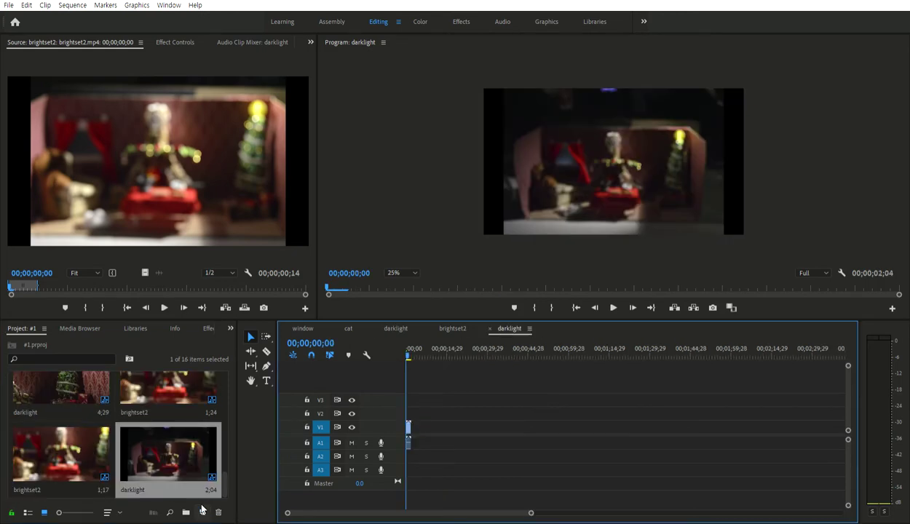
scroll(172, 401, up, 3)
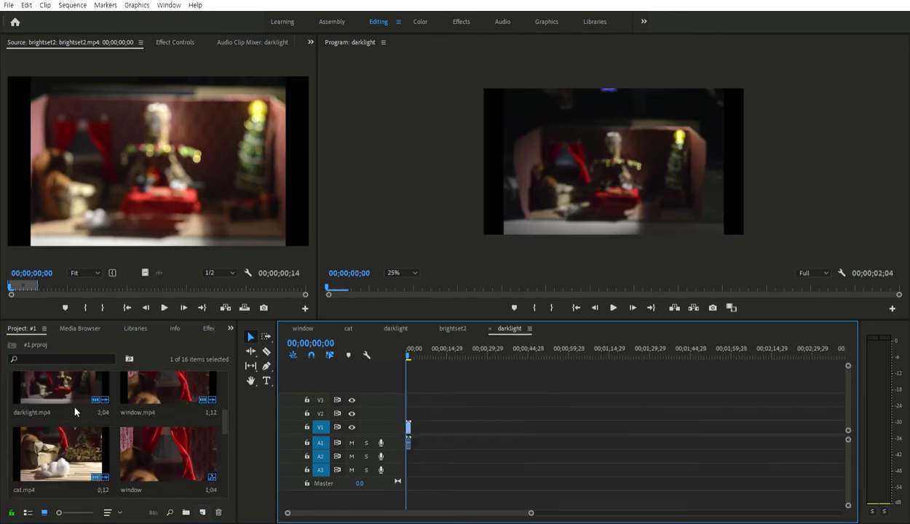
Put fireplace.JPG on V1, delete the darklight.mp4 clip, and ripple-close gaps so it starts at zero.
scroll(75, 412, up, 1)
scroll(75, 404, up, 1)
scroll(75, 405, up, 1)
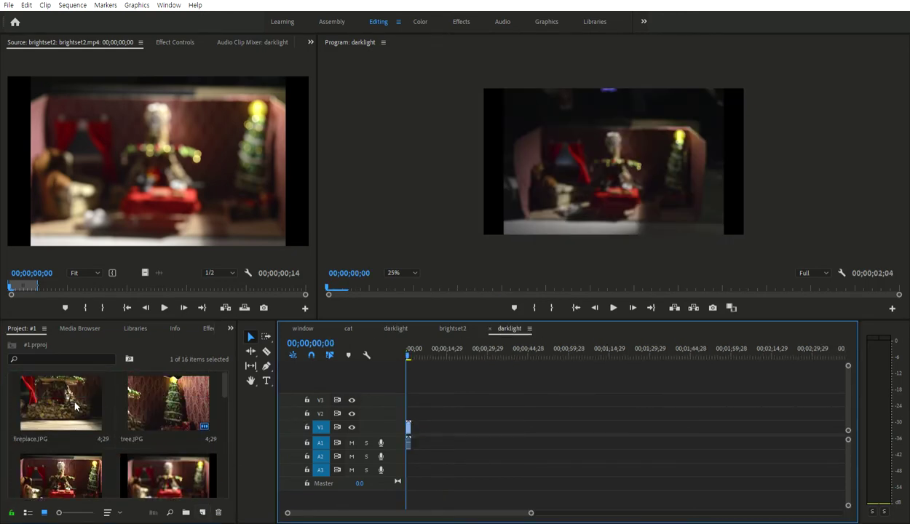
drag(75, 406, 457, 427)
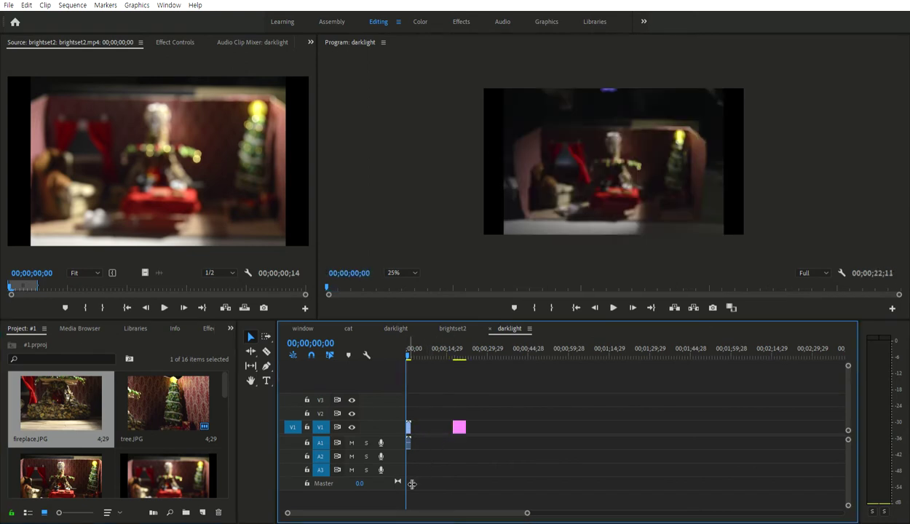
scroll(510, 511, up, 5)
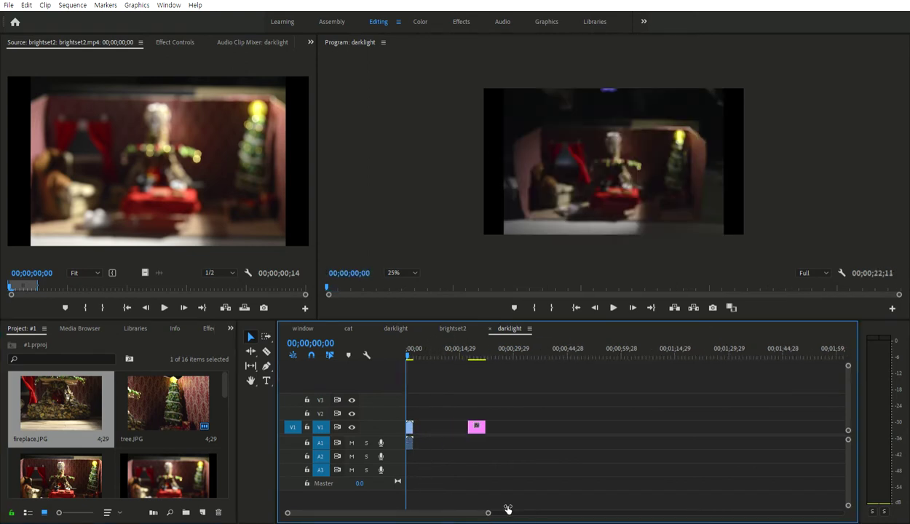
click(515, 430)
key(Delete)
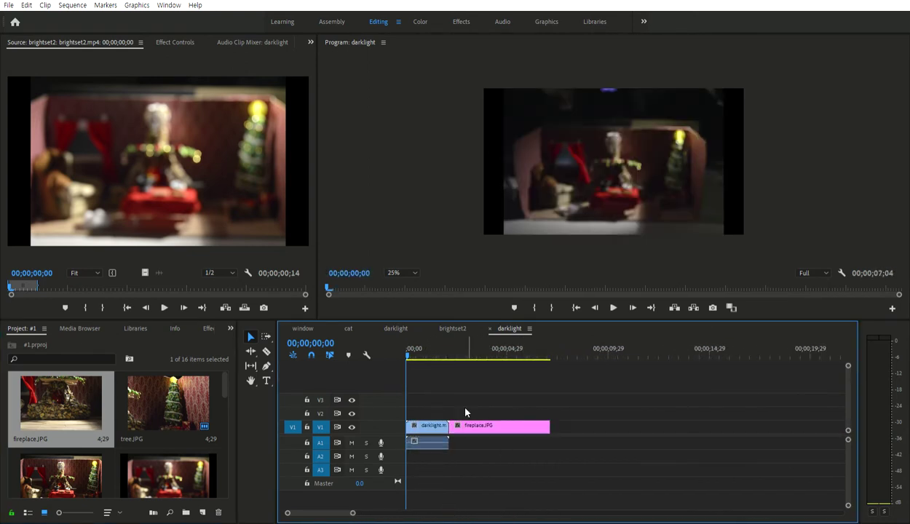
click(429, 441)
key(Delete)
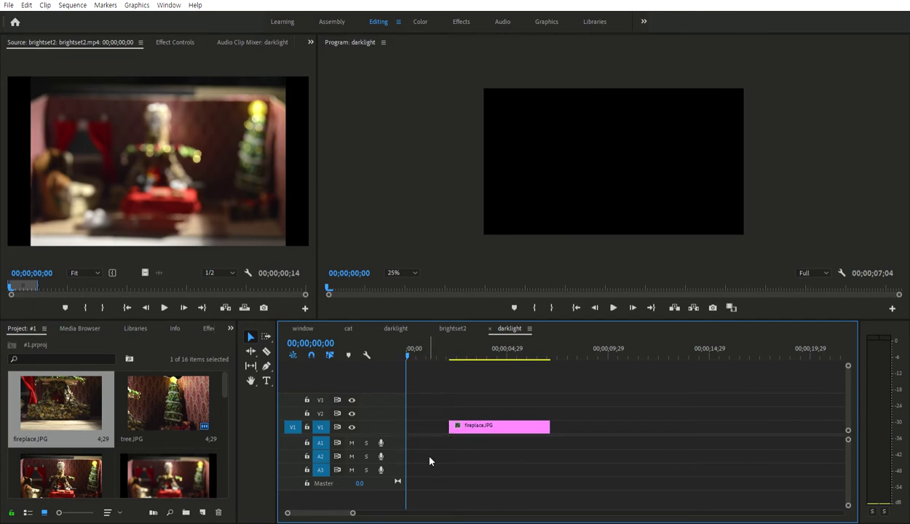
key(Delete)
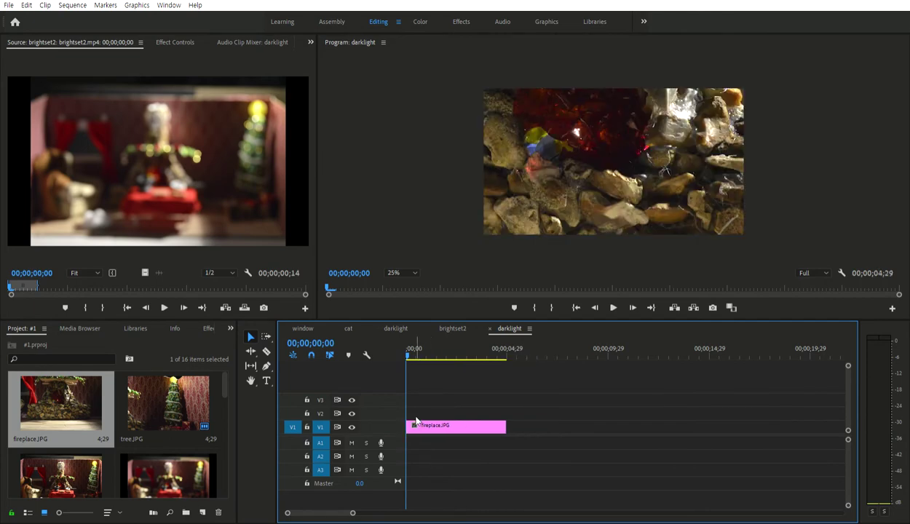
Resize the fireplace.JPG still in the Program monitor while viewing at 10% zoom.
click(591, 149)
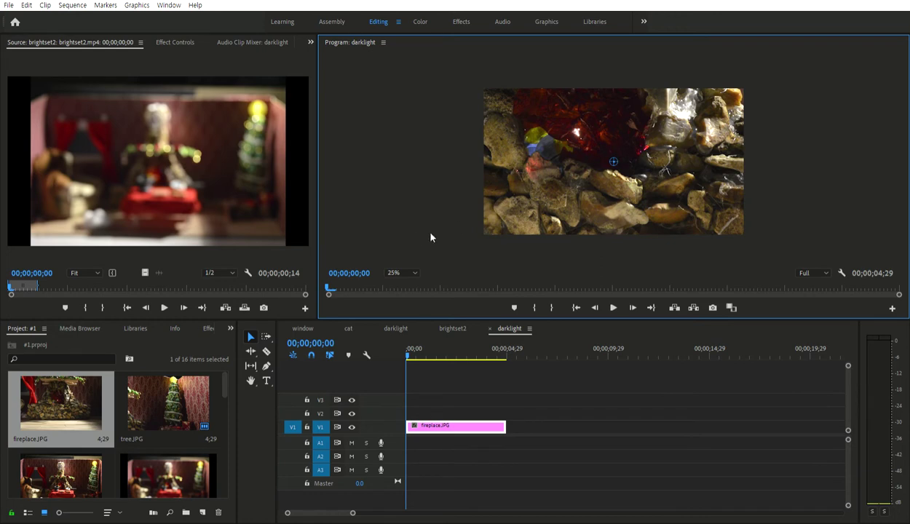
click(396, 272)
click(395, 276)
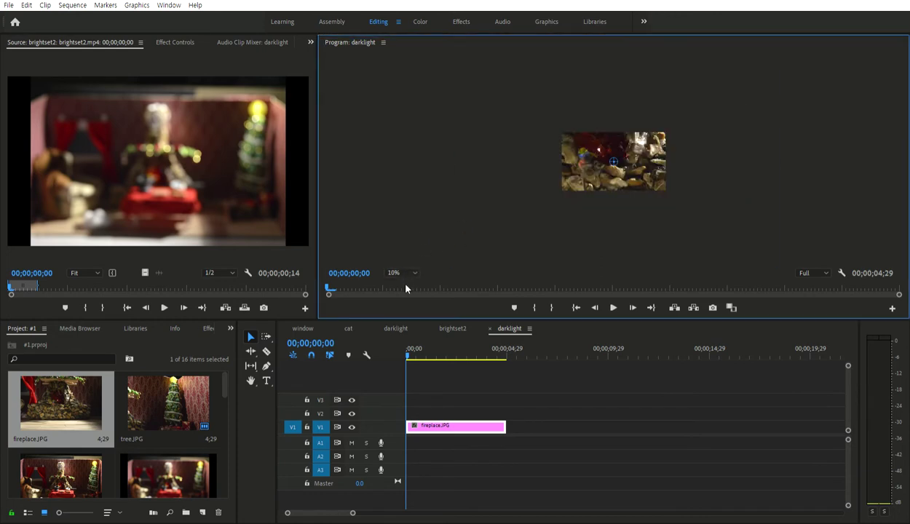
drag(460, 158, 555, 155)
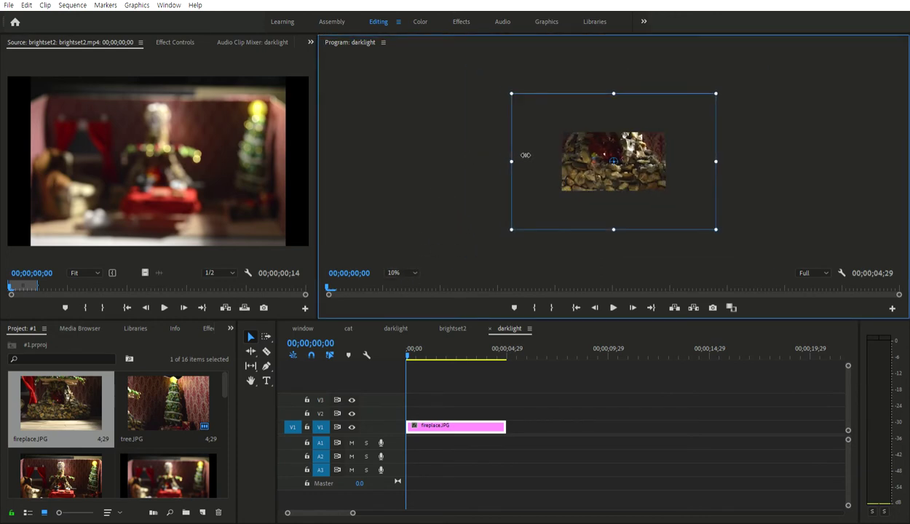
click(398, 272)
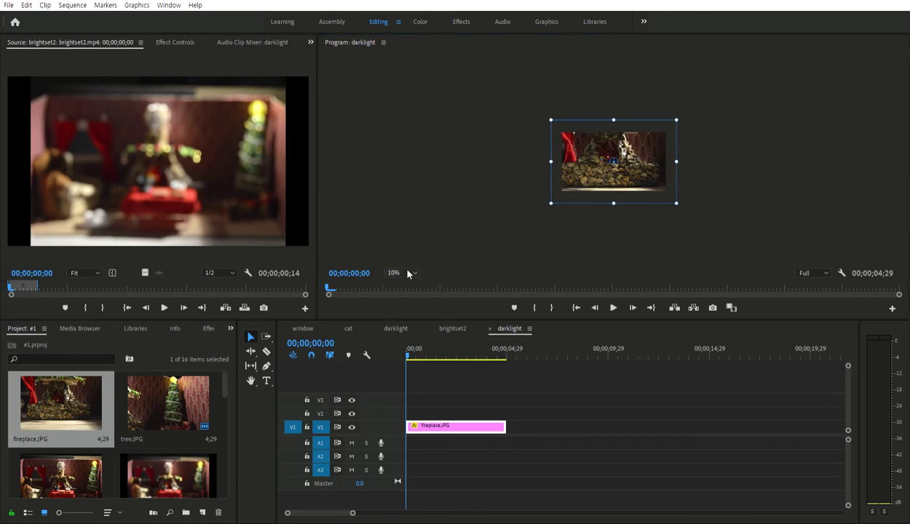
click(395, 266)
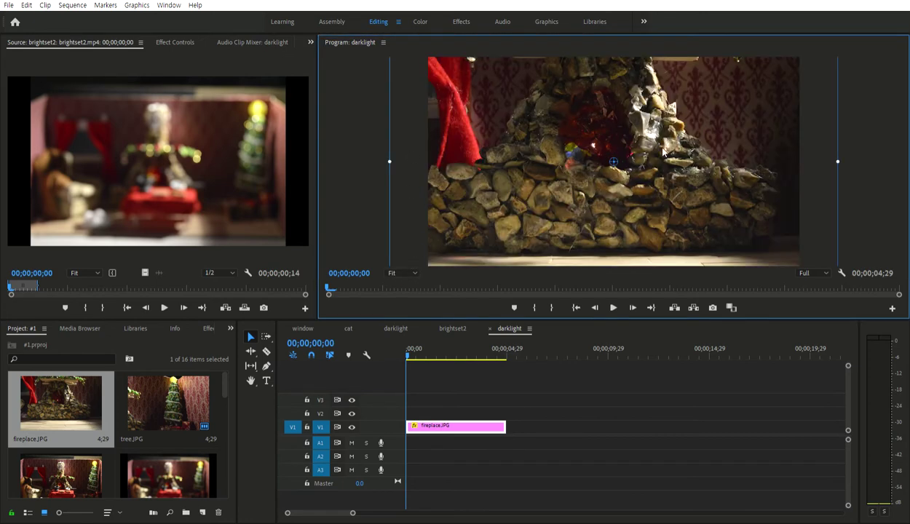
Reposition the fireplace image to crop the garland, then view at Fit and deselect it.
mouse_move(400, 159)
mouse_down()
mouse_move(403, 170)
mouse_move(430, 166)
mouse_up()
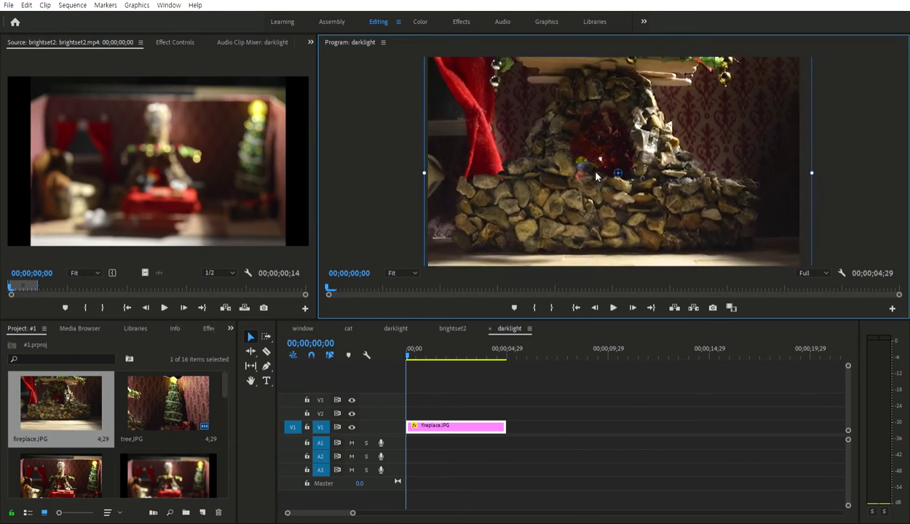
drag(655, 194, 654, 204)
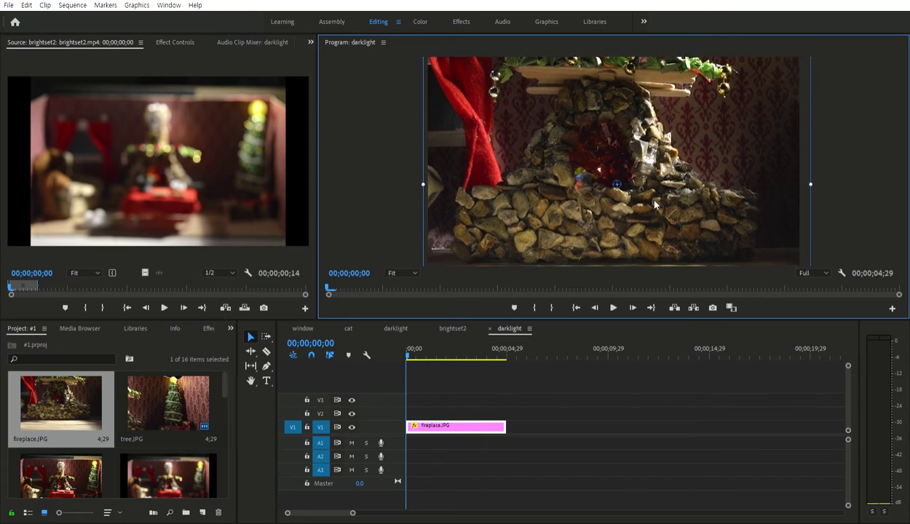
drag(654, 204, 651, 184)
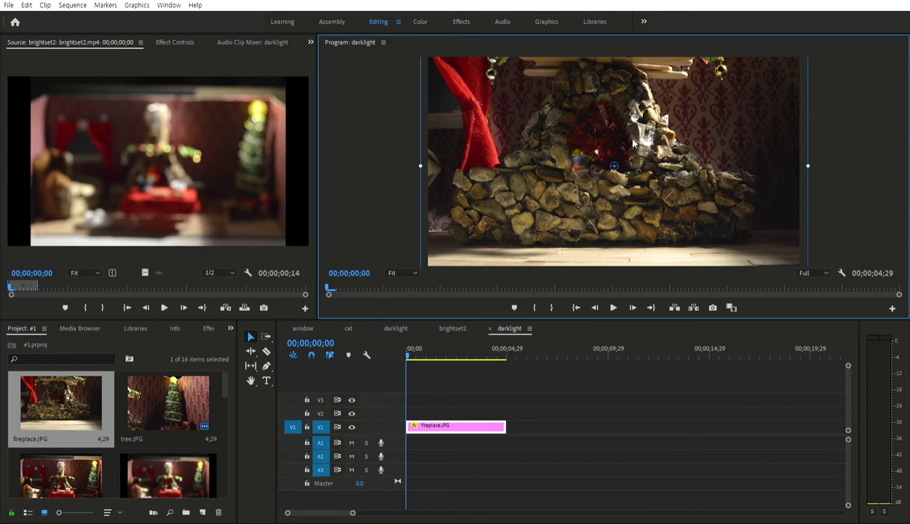
click(402, 273)
click(404, 288)
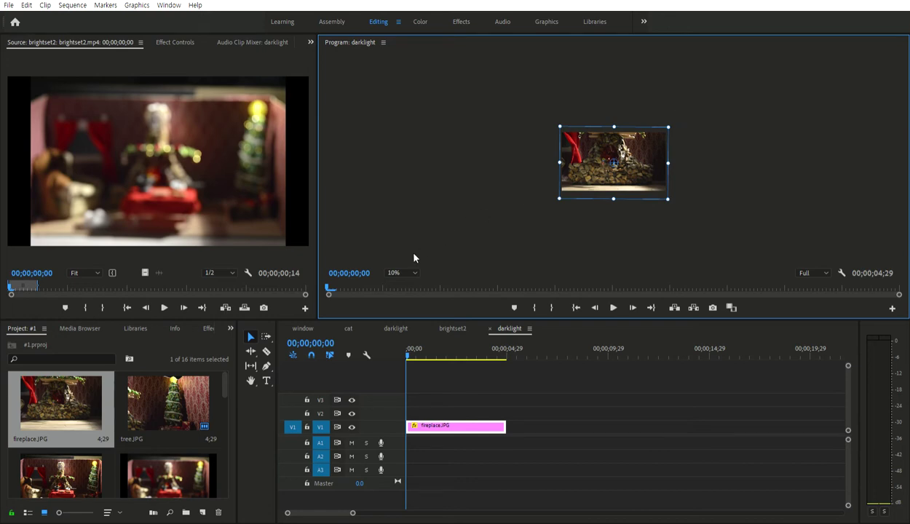
click(406, 279)
click(427, 266)
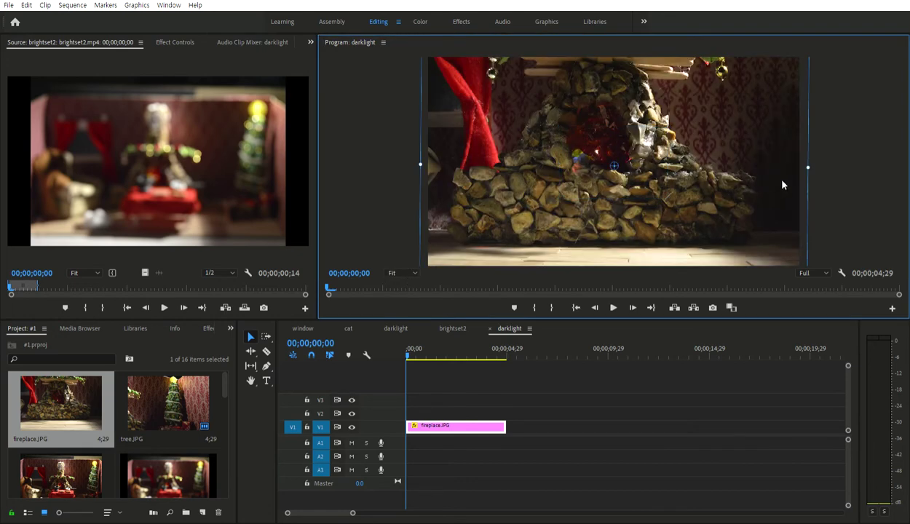
click(855, 190)
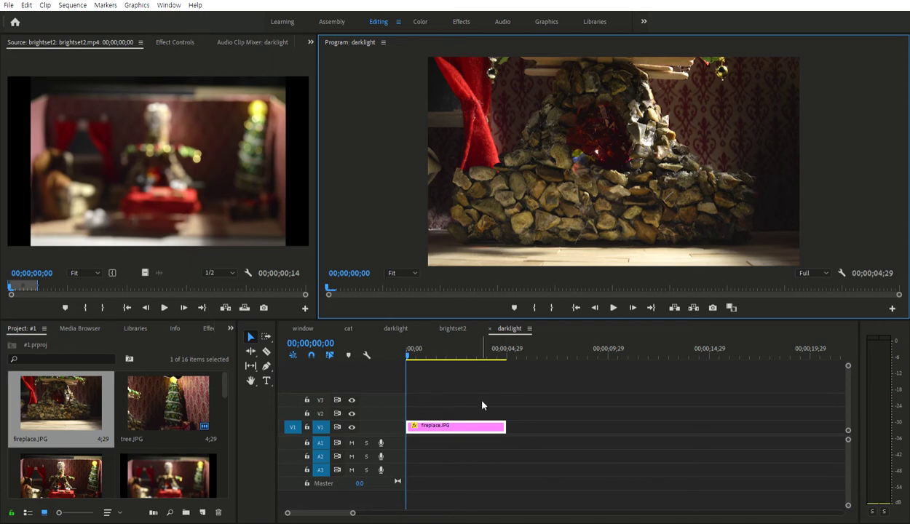
mouse_move(409, 349)
mouse_down()
mouse_move(449, 349)
mouse_move(376, 349)
mouse_up()
key(space)
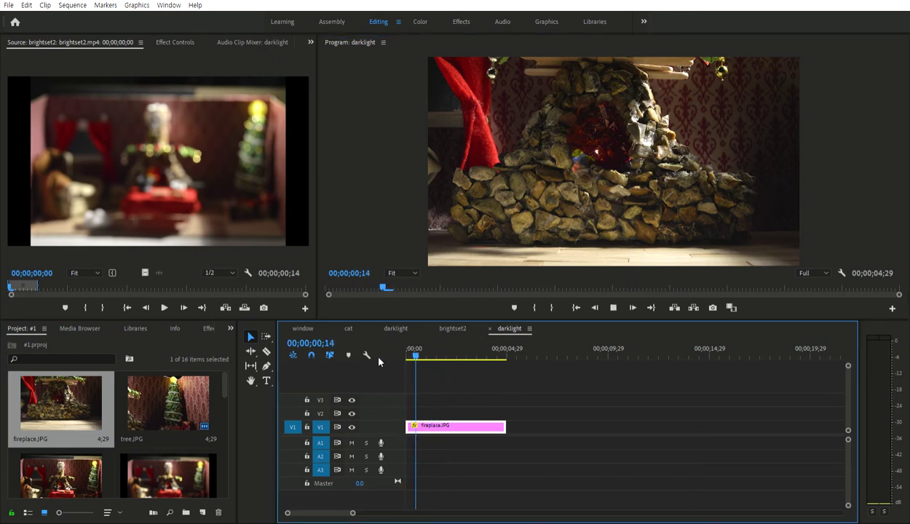
key(space)
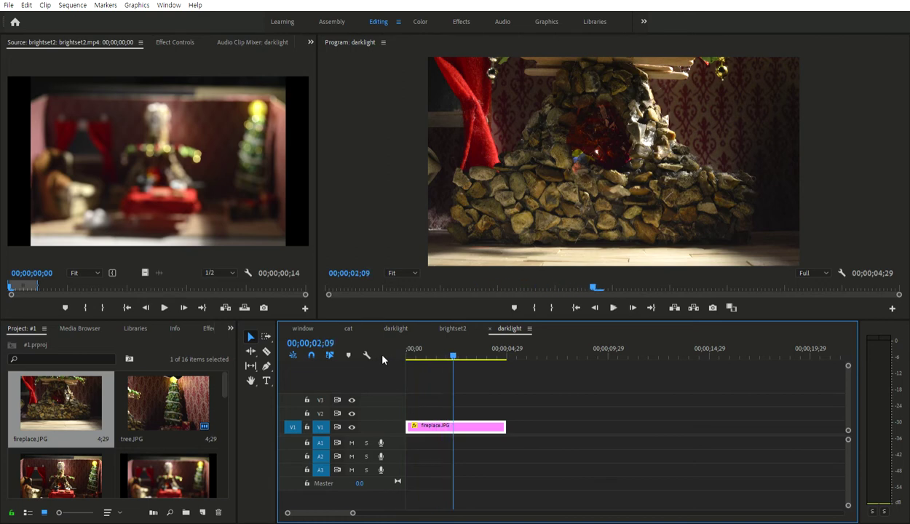
click(412, 351)
key(space)
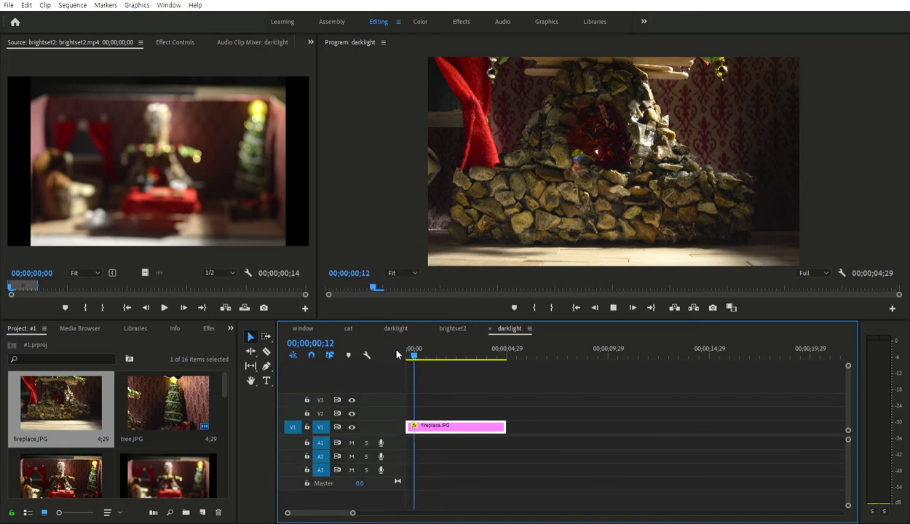
key(space)
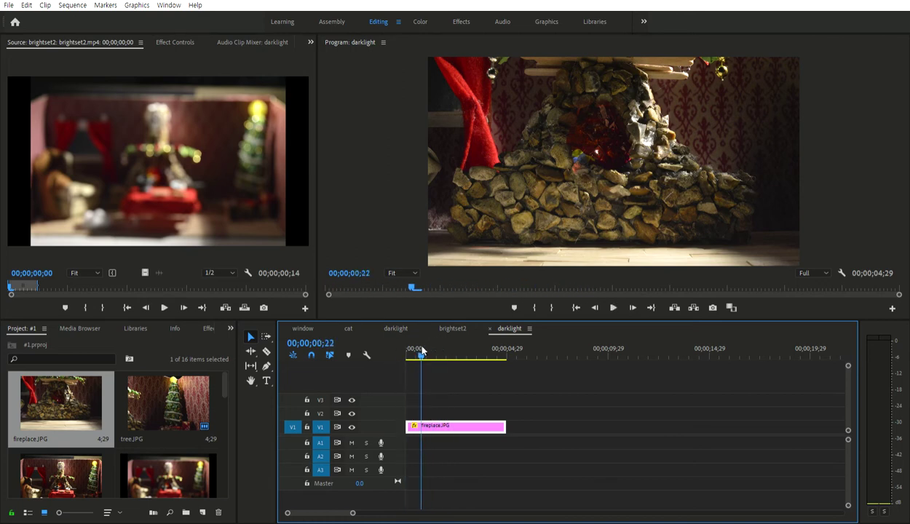
drag(435, 350, 399, 353)
key(space)
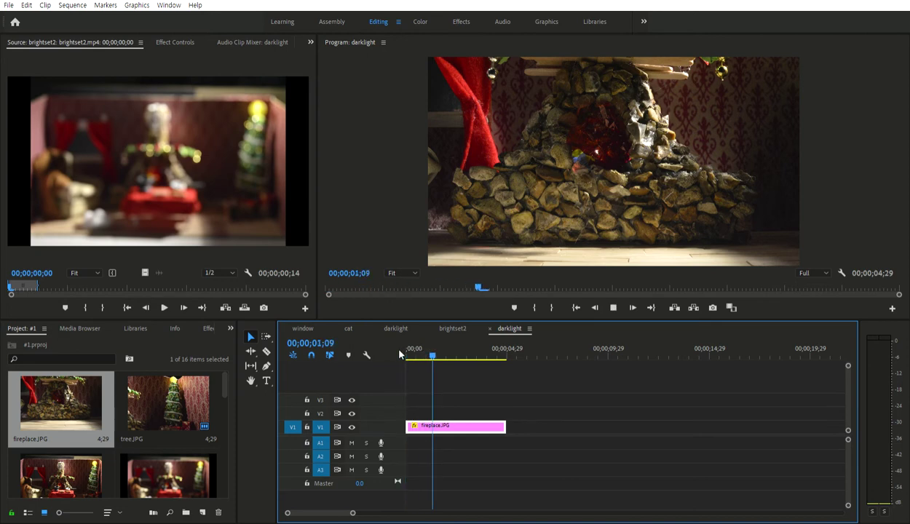
key(space)
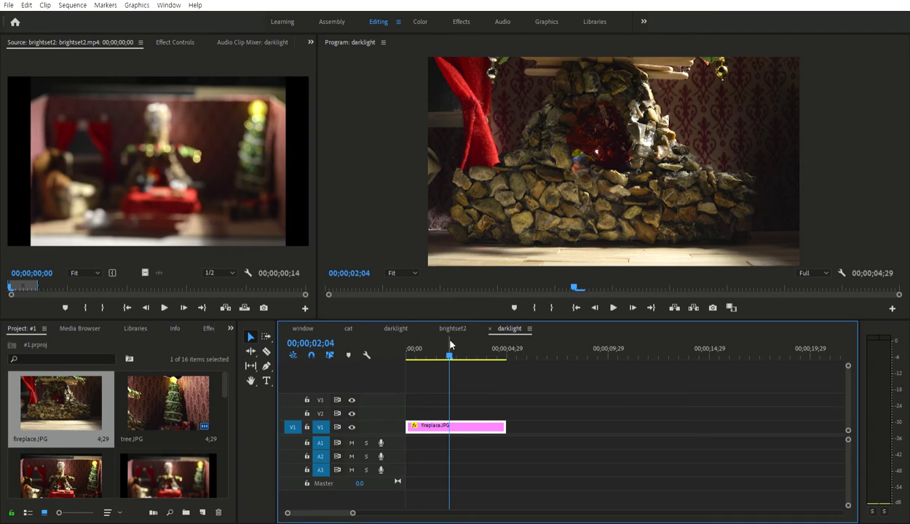
drag(441, 350, 390, 354)
key(space)
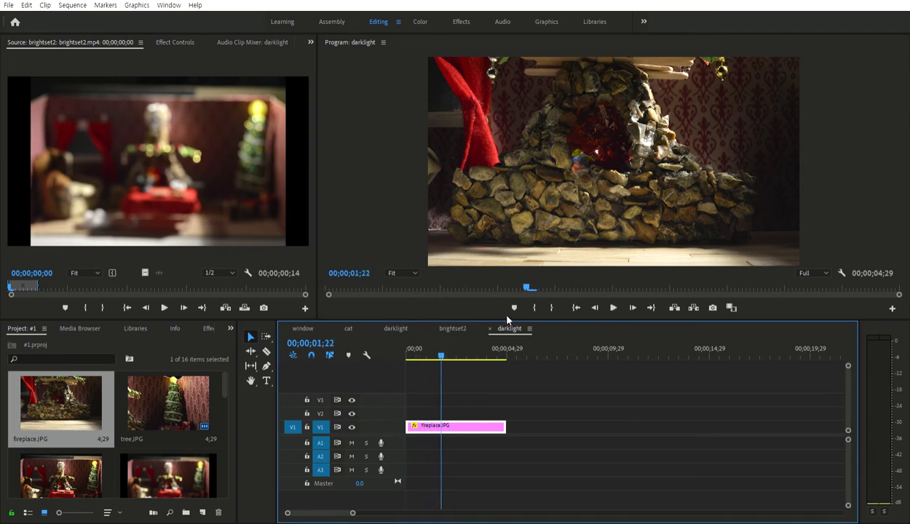
In the Project panel, rename the fireplace-holding darklight sequence to 'fireplace'.
drag(225, 379, 212, 465)
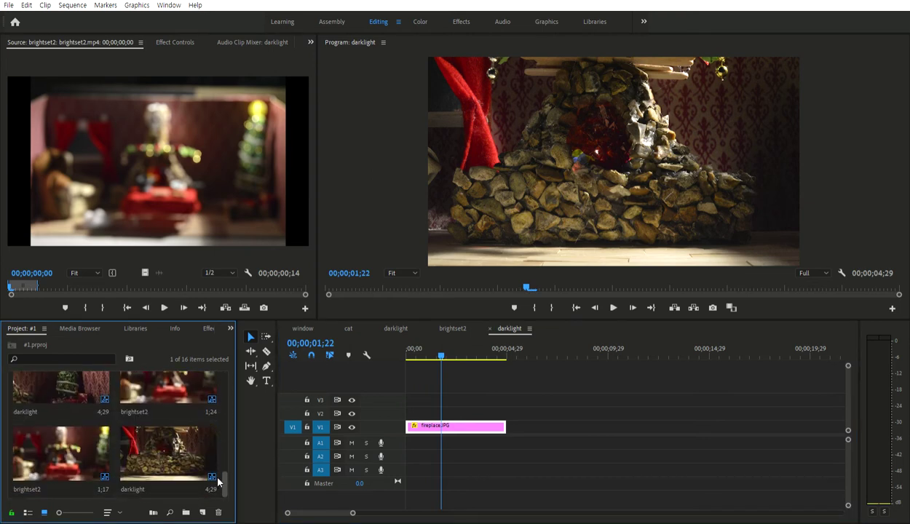
click(181, 451)
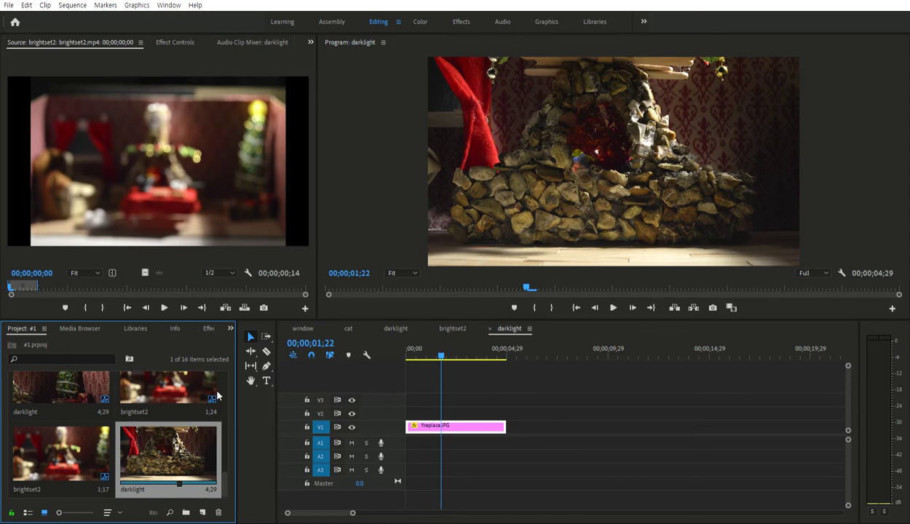
click(145, 489)
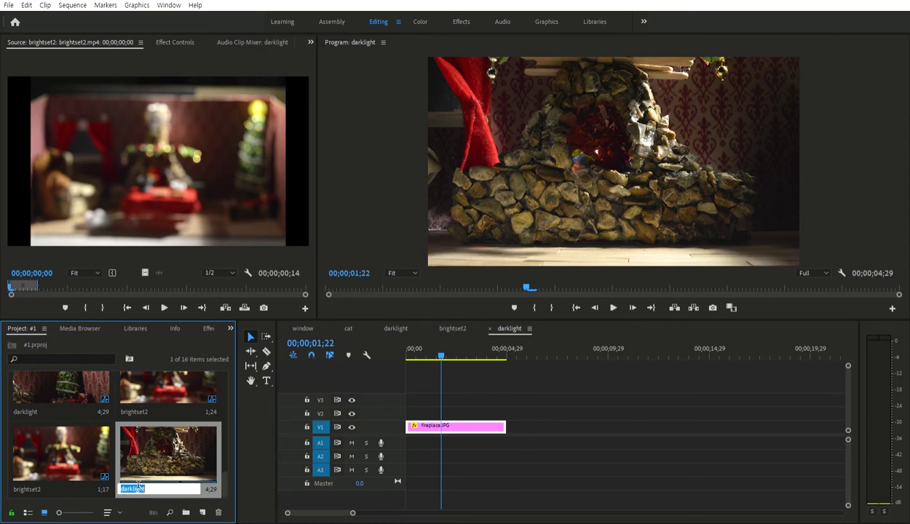
text(fir)
text(eplac)
key(Return)
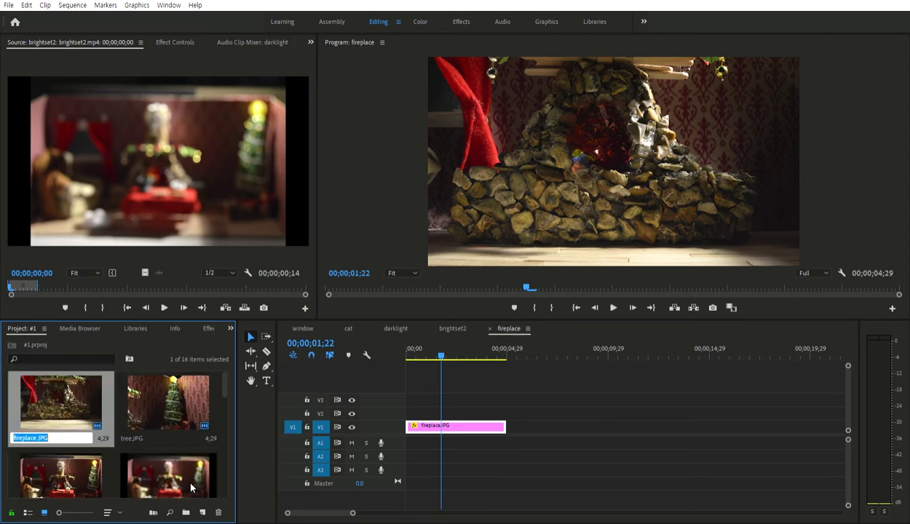
scroll(167, 437, down, 5)
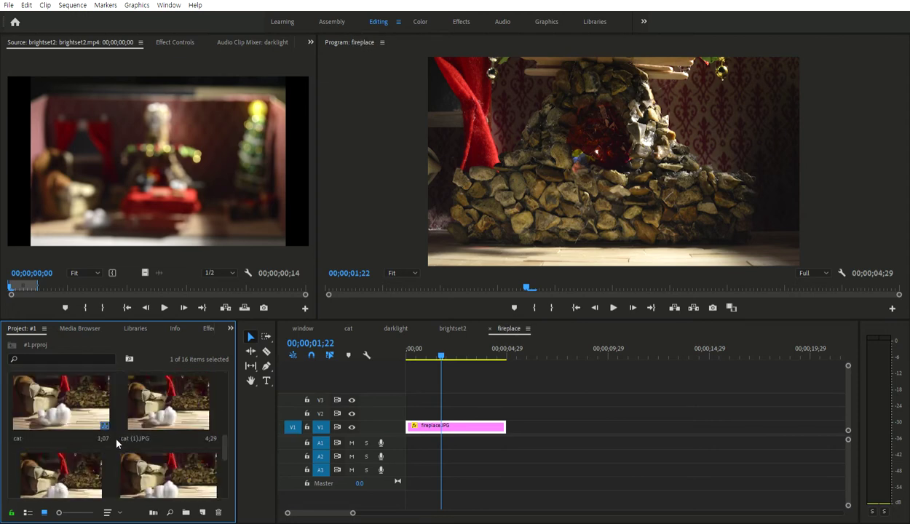
scroll(114, 426, up, 5)
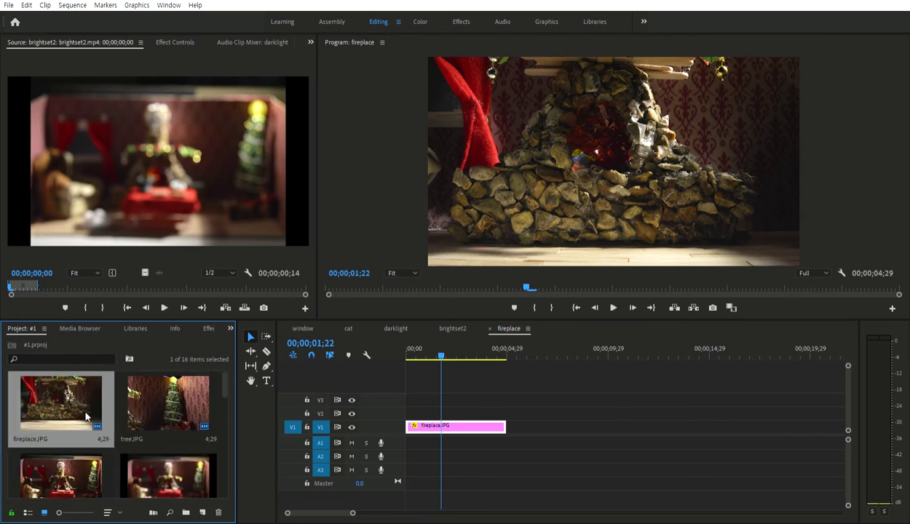
scroll(86, 416, down, 3)
scroll(109, 436, down, 2)
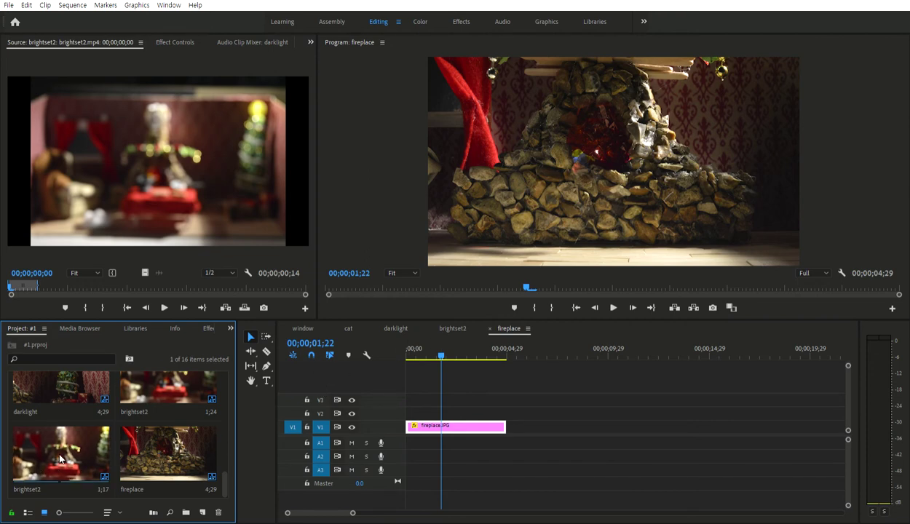
Rename the brightset2 sequence to 'zoomin' in the project bin.
click(441, 329)
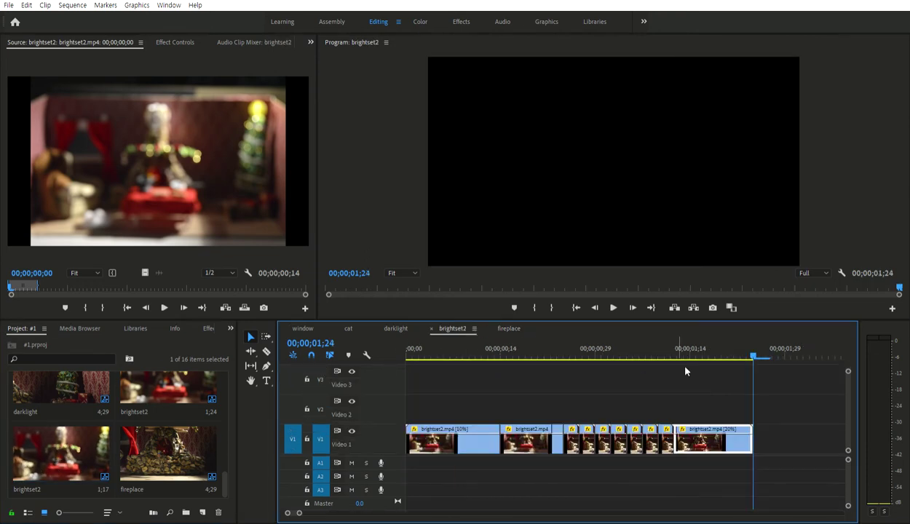
mouse_move(756, 350)
mouse_down()
mouse_move(673, 353)
mouse_move(737, 355)
mouse_up()
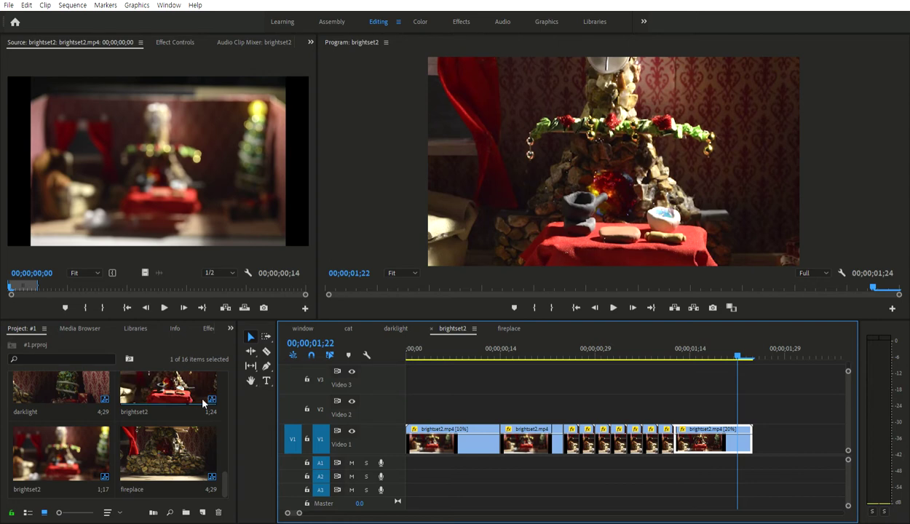
click(148, 405)
click(146, 409)
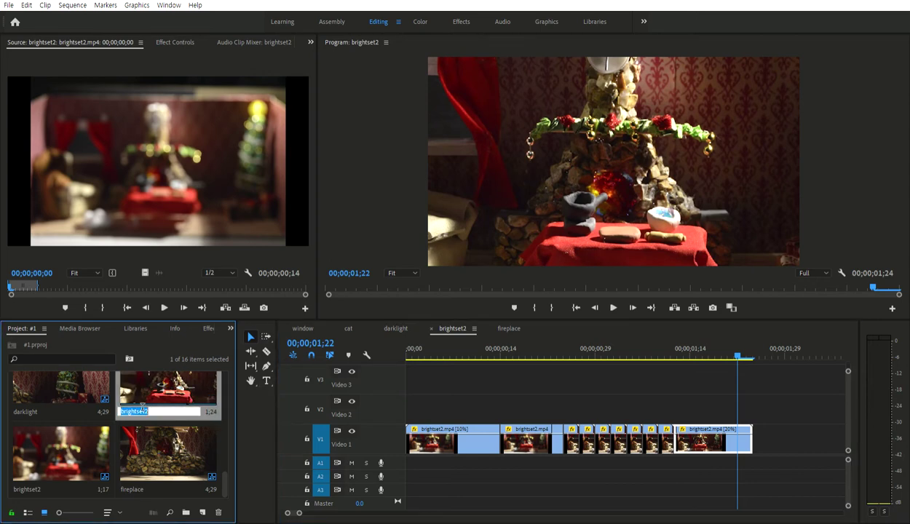
text(zoomin)
key(Tab)
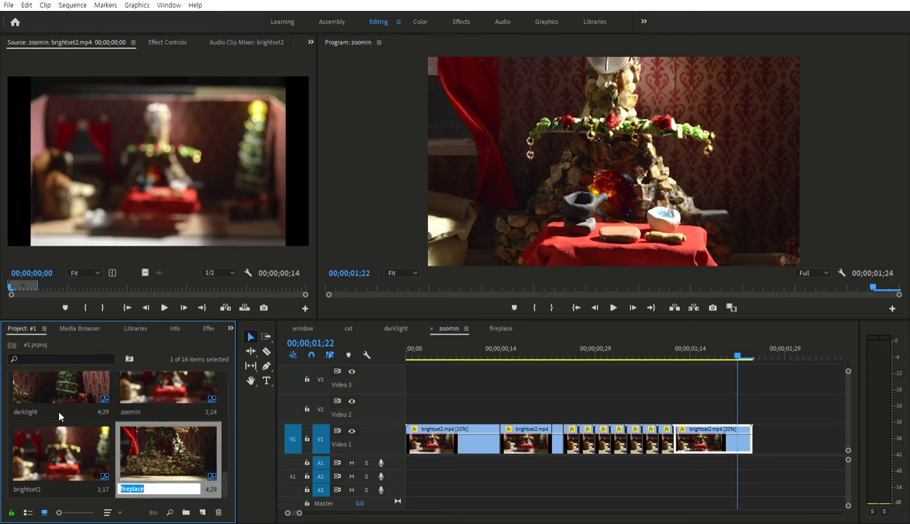
Rename the darklight sequence containing tree.JPG to 'tree'.
scroll(48, 409, up, 2)
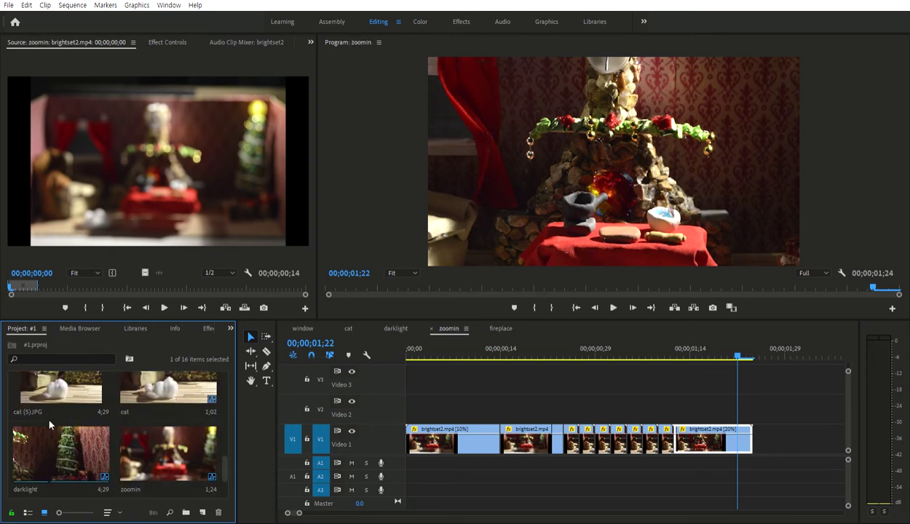
double_click(29, 480)
click(36, 487)
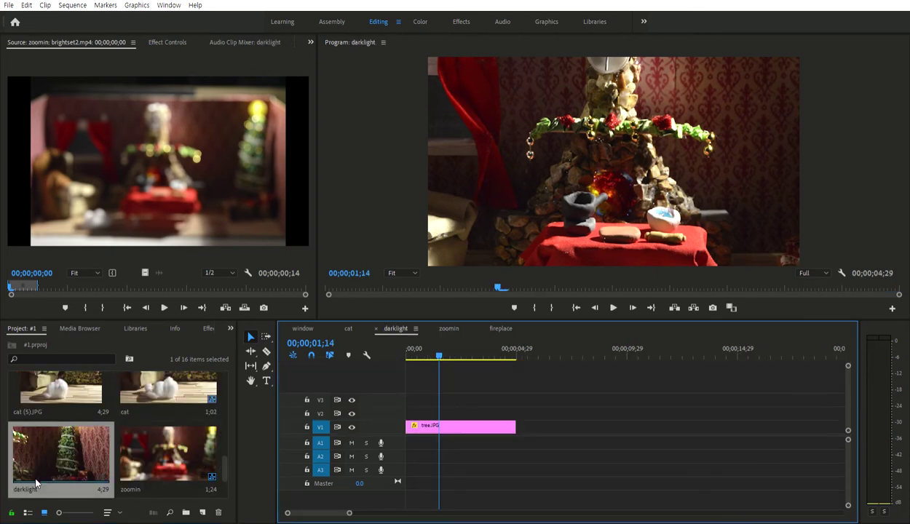
text(tree)
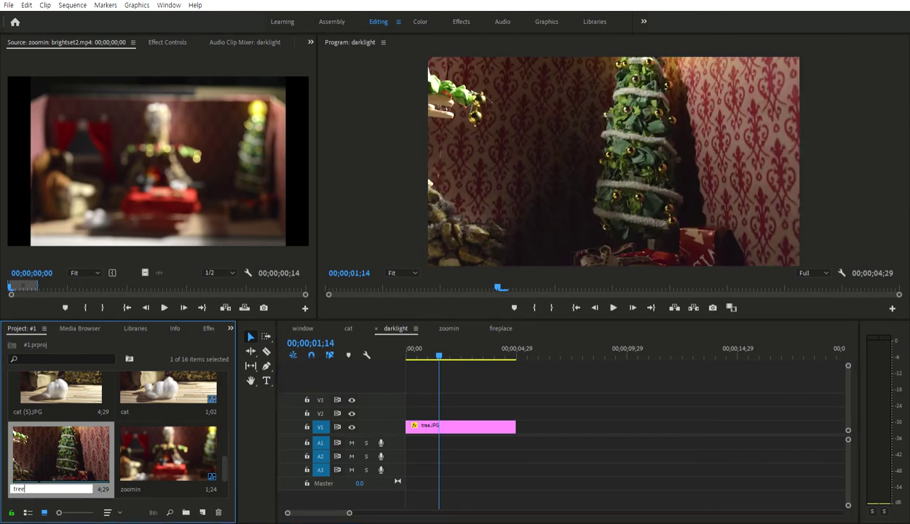
key(Tab)
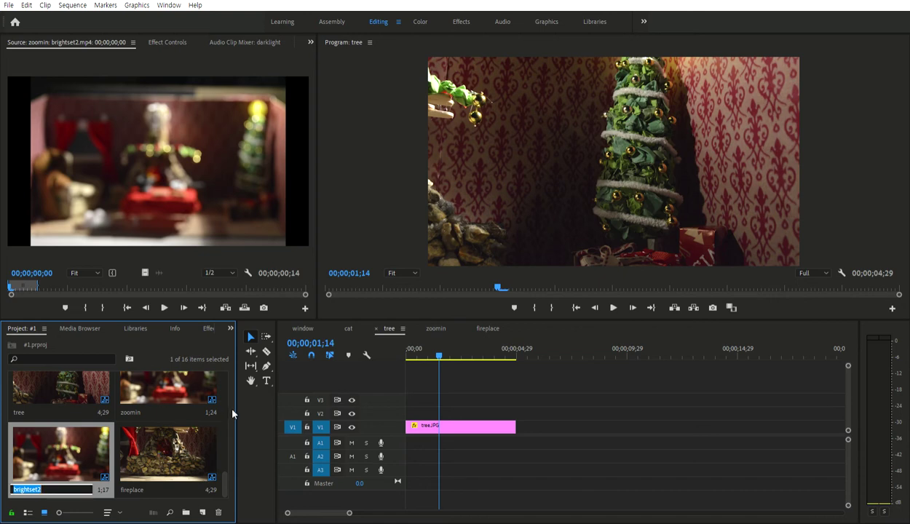
scroll(171, 408, up, 2)
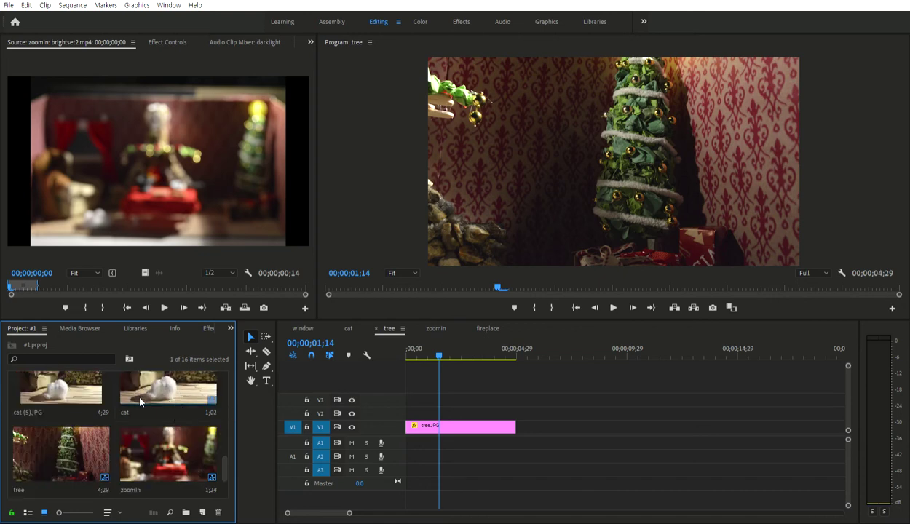
scroll(148, 438, up, 2)
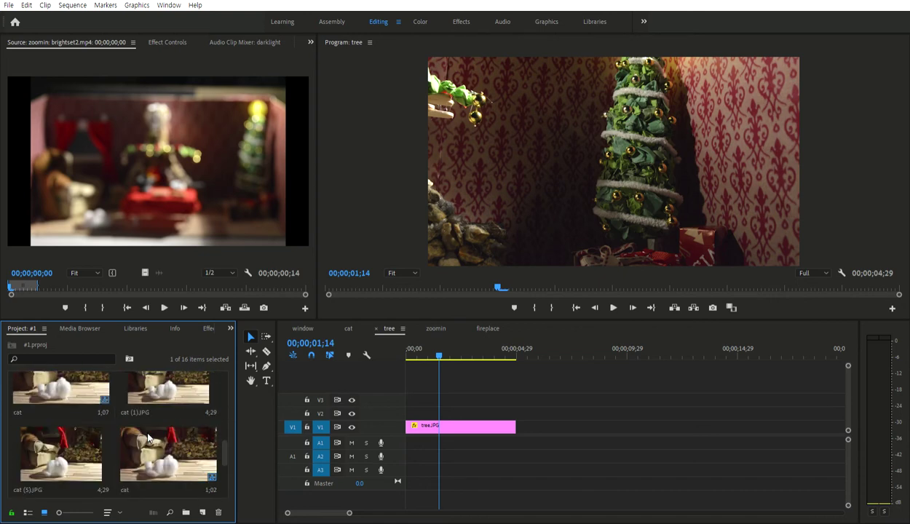
scroll(148, 437, up, 2)
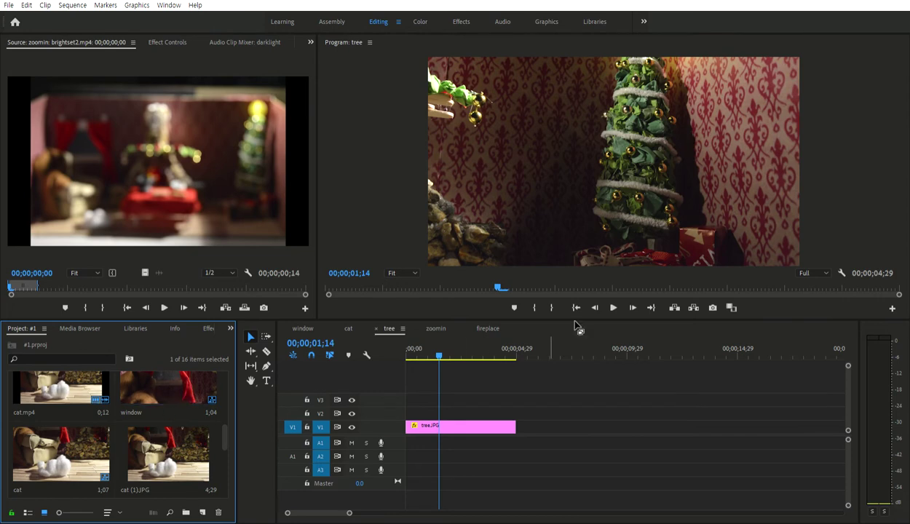
click(545, 322)
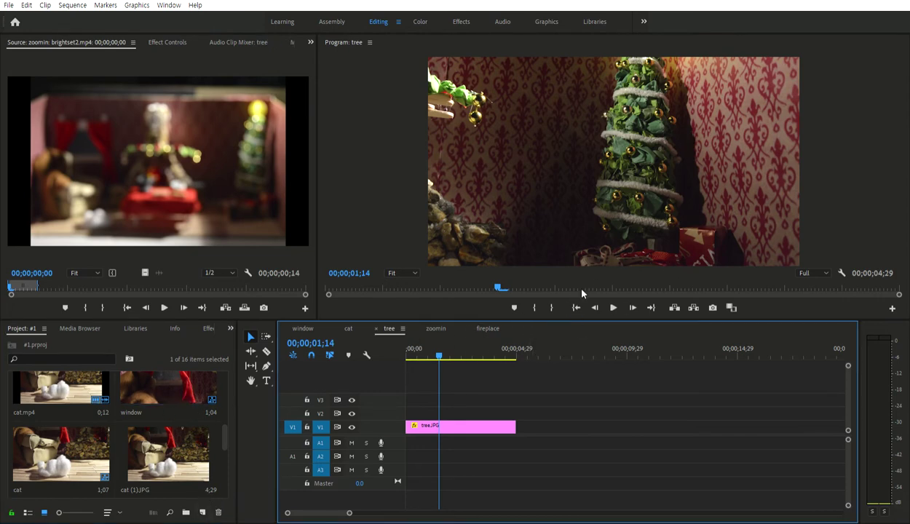
scroll(165, 386, down, 1)
scroll(175, 390, down, 1)
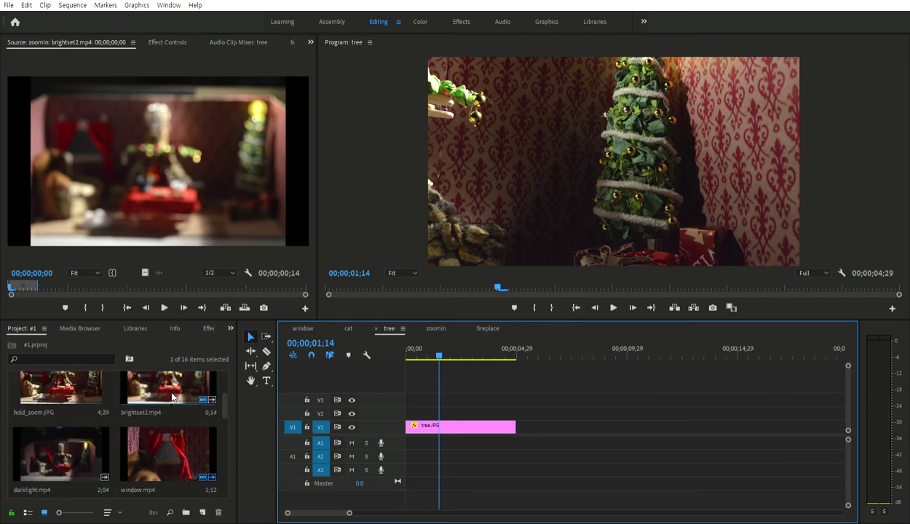
scroll(184, 395, down, 2)
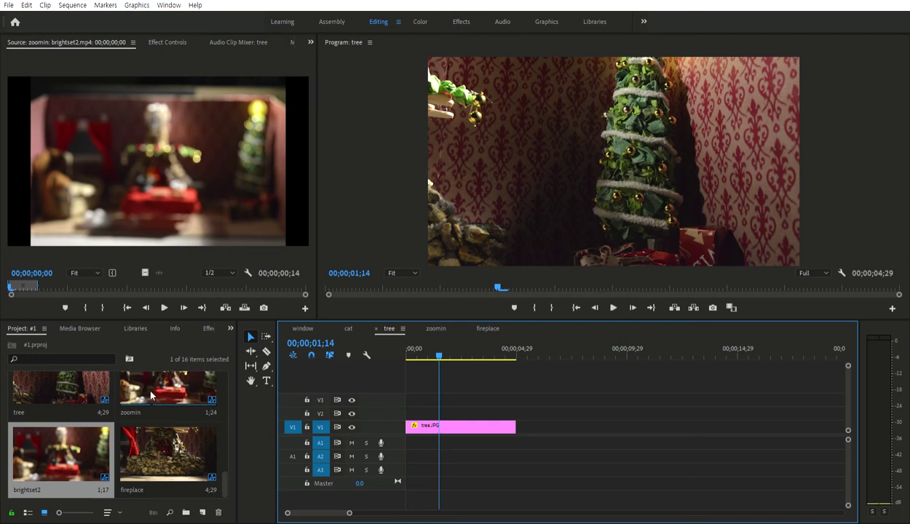
scroll(156, 397, up, 1)
scroll(178, 433, down, 1)
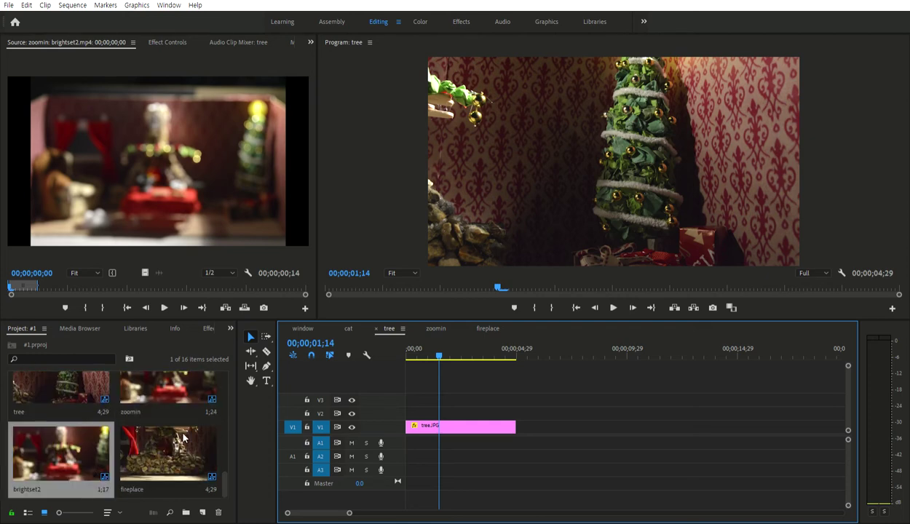
scroll(173, 413, up, 1)
scroll(172, 413, down, 1)
scroll(171, 430, up, 2)
scroll(177, 429, up, 2)
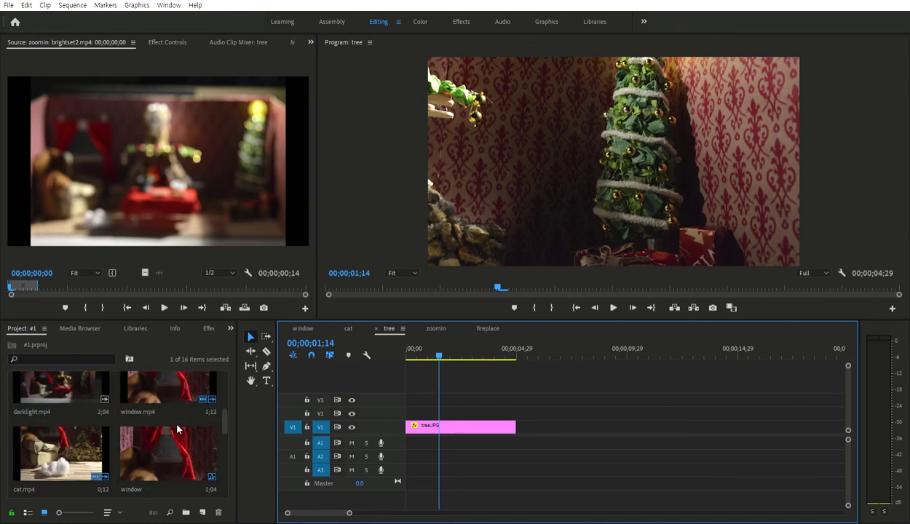
scroll(177, 430, down, 2)
scroll(178, 429, down, 2)
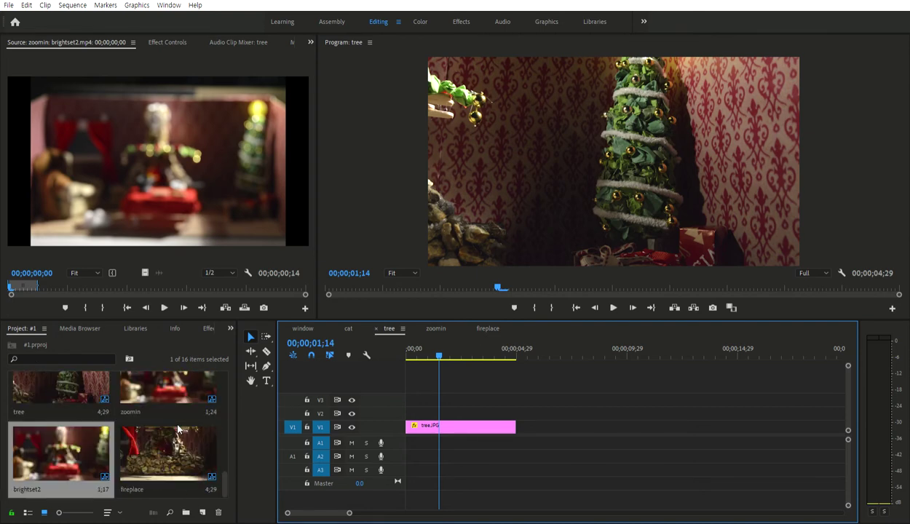
scroll(193, 429, up, 2)
scroll(191, 430, down, 1)
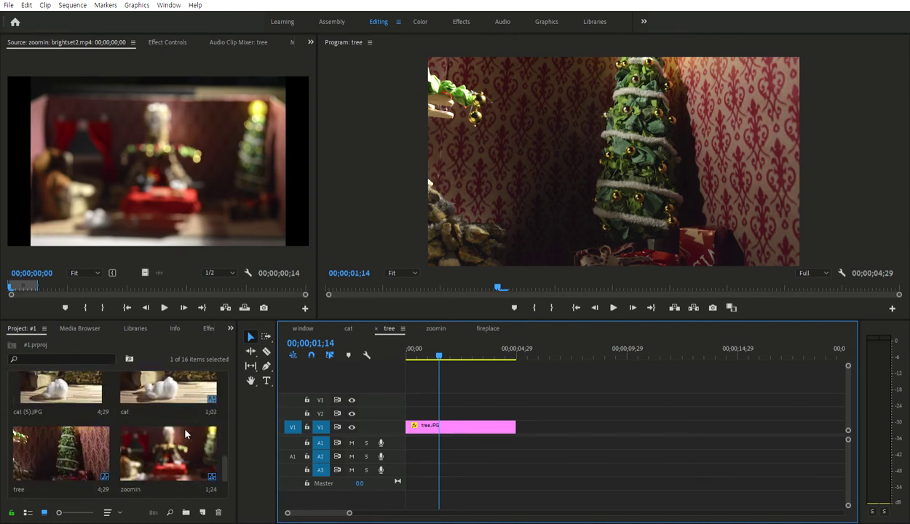
scroll(187, 429, down, 1)
scroll(185, 431, up, 2)
scroll(185, 431, down, 2)
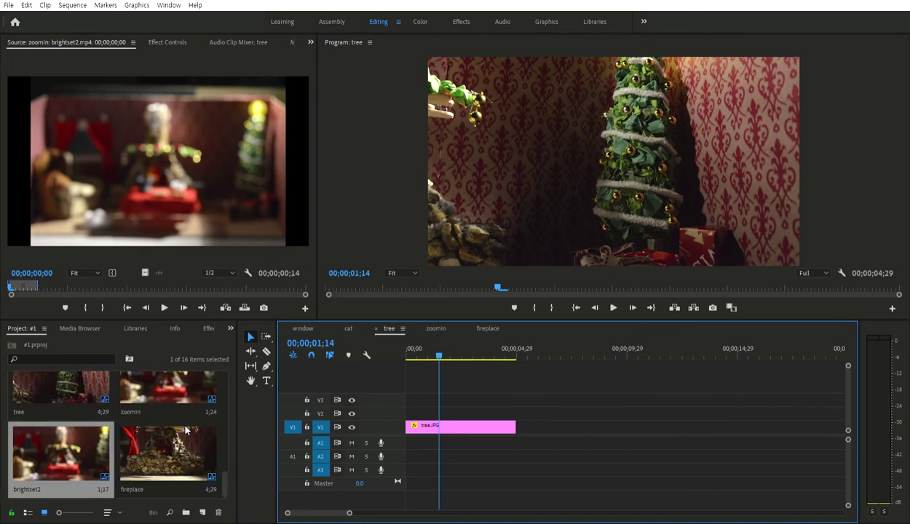
scroll(185, 431, up, 1)
scroll(187, 408, up, 2)
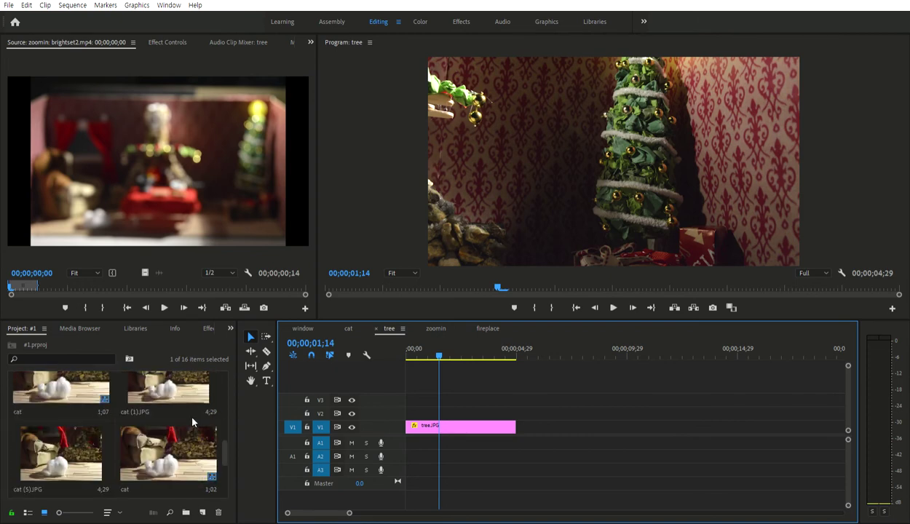
Build a 'window' sequence from the window clip, then enlarge the timeline and scrub through it.
drag(191, 413, 202, 508)
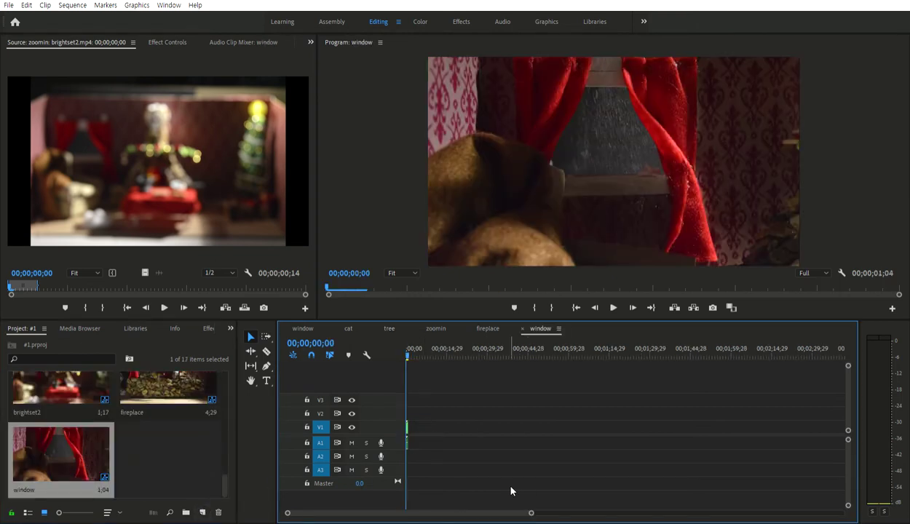
drag(537, 507, 419, 481)
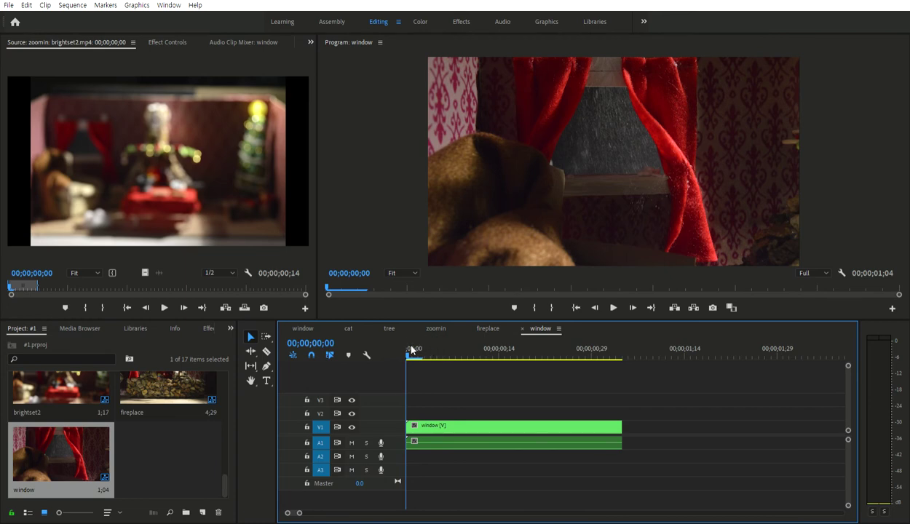
drag(412, 351, 645, 366)
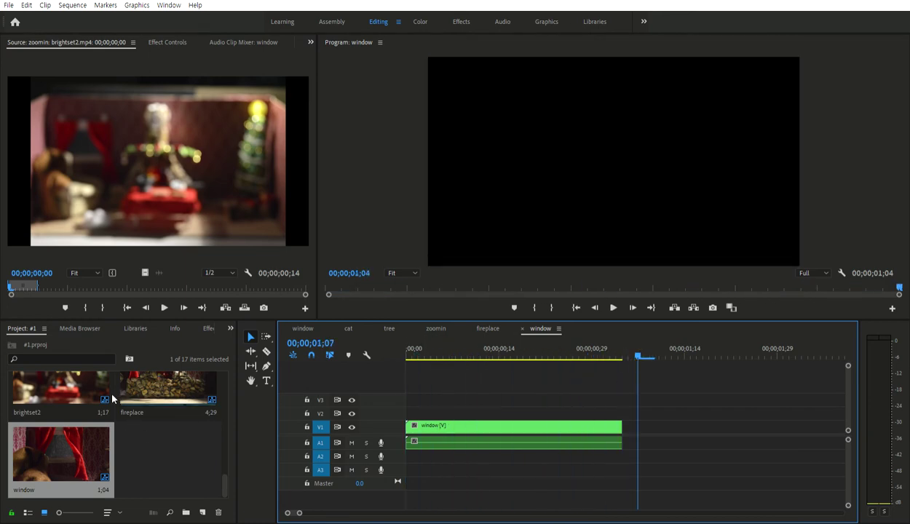
mouse_move(225, 473)
mouse_down()
mouse_move(225, 453)
mouse_move(230, 459)
mouse_up()
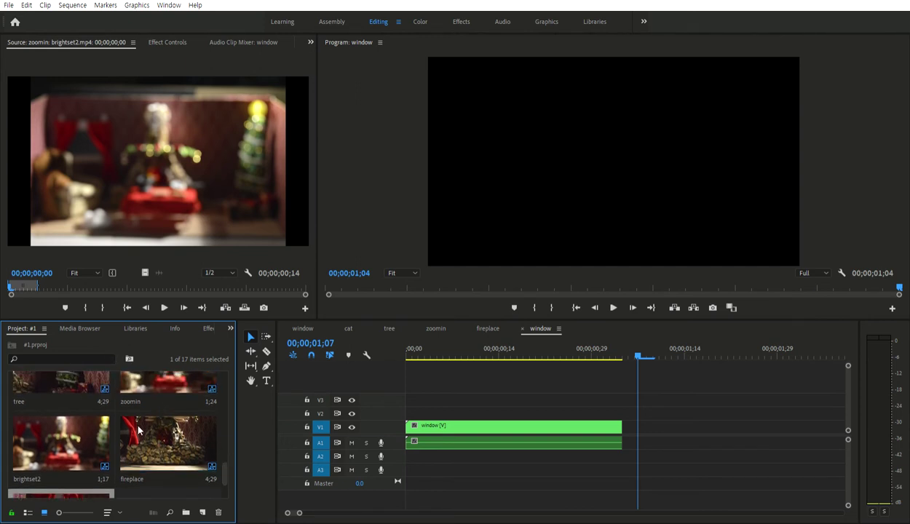
Add the fireplace clip after window on V1 and trim its end shorter.
drag(158, 426, 639, 426)
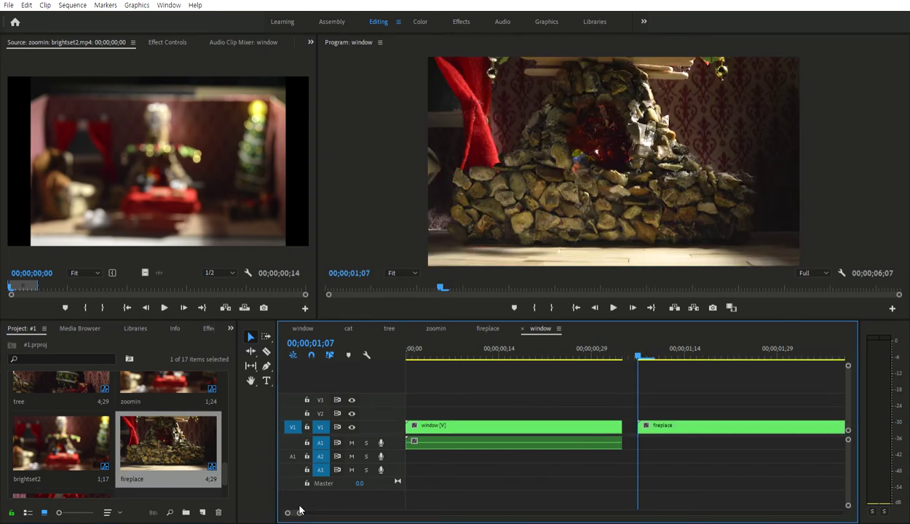
drag(299, 511, 322, 513)
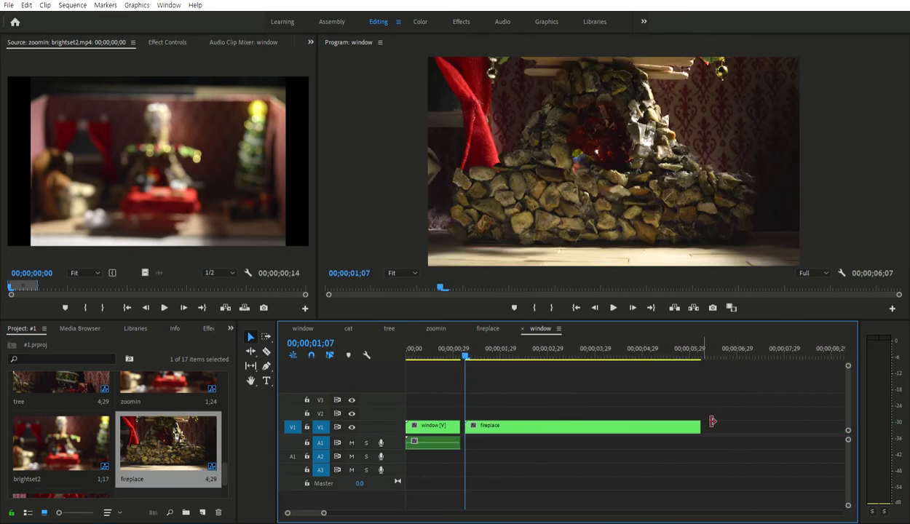
drag(710, 422, 492, 425)
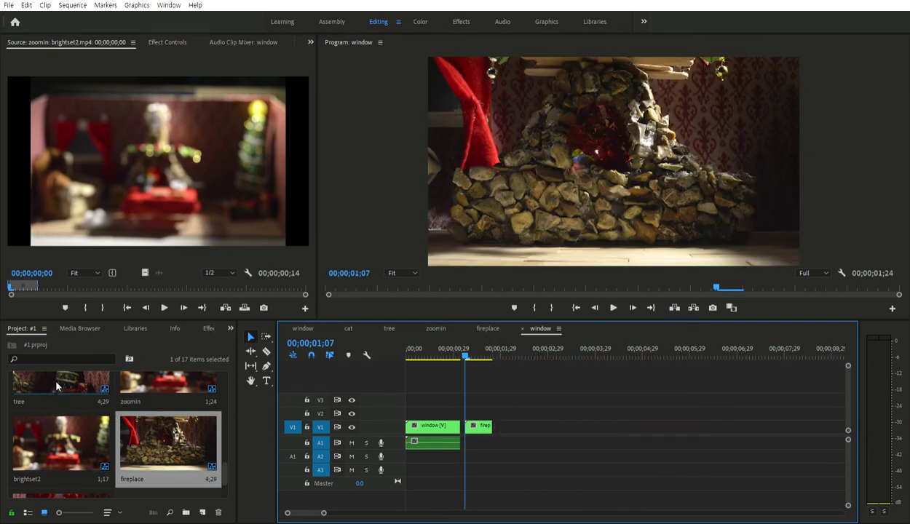
scroll(146, 429, down, 1)
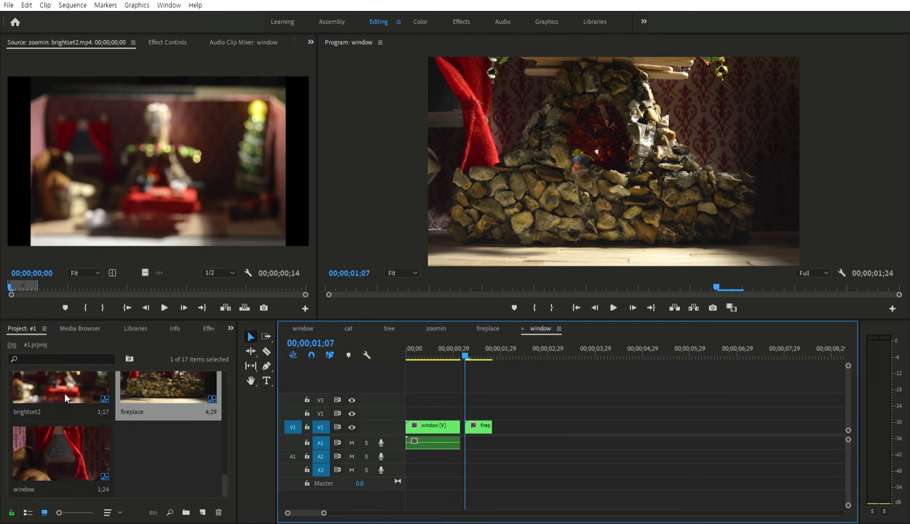
scroll(79, 394, up, 2)
Add cat, tree and zoomin after fireplace, trimming the tree clip's end.
click(157, 378)
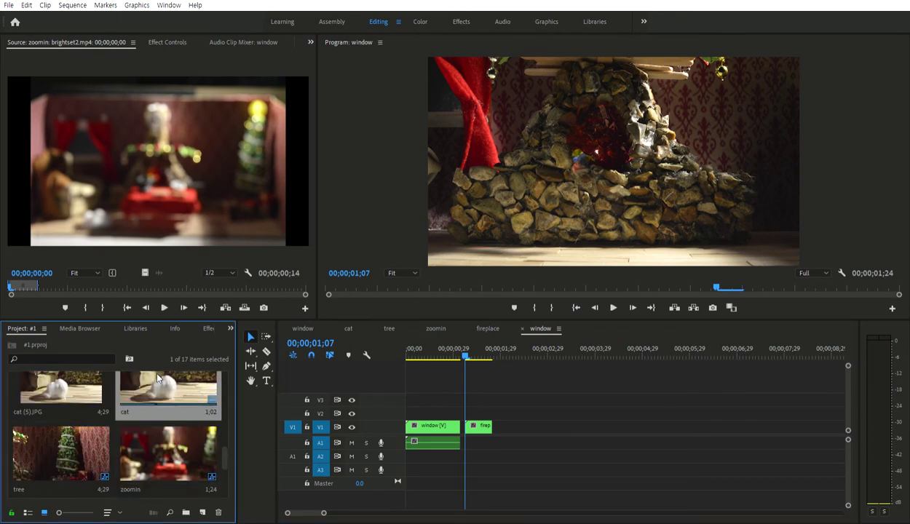
drag(157, 378, 514, 426)
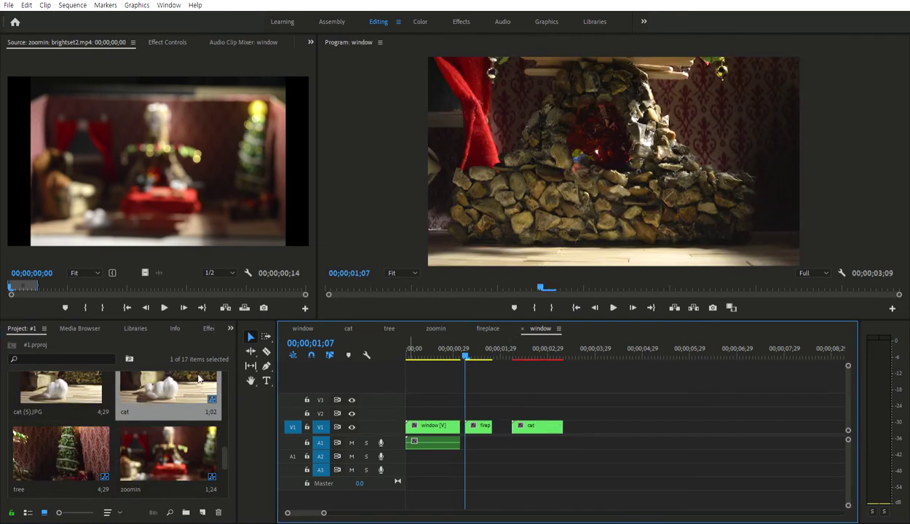
drag(61, 452, 598, 426)
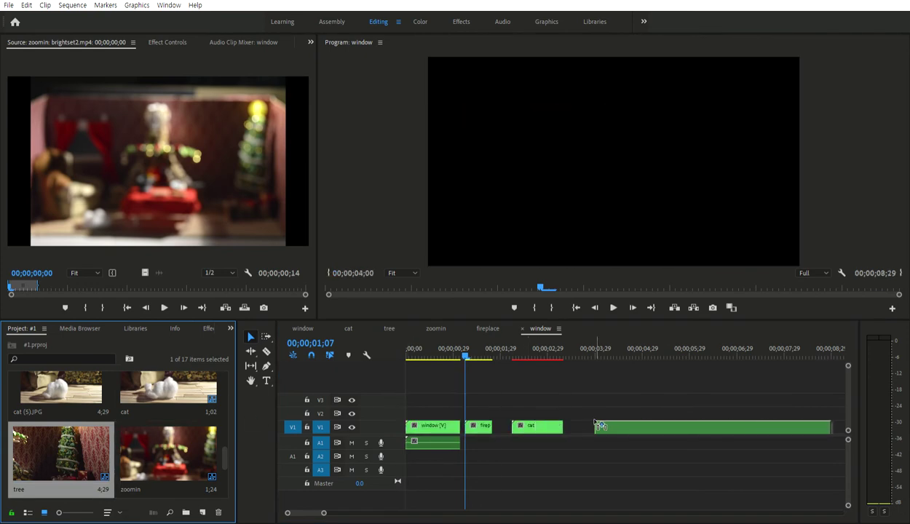
drag(828, 426, 638, 425)
mouse_move(153, 444)
mouse_down()
mouse_move(675, 420)
mouse_move(666, 420)
mouse_up()
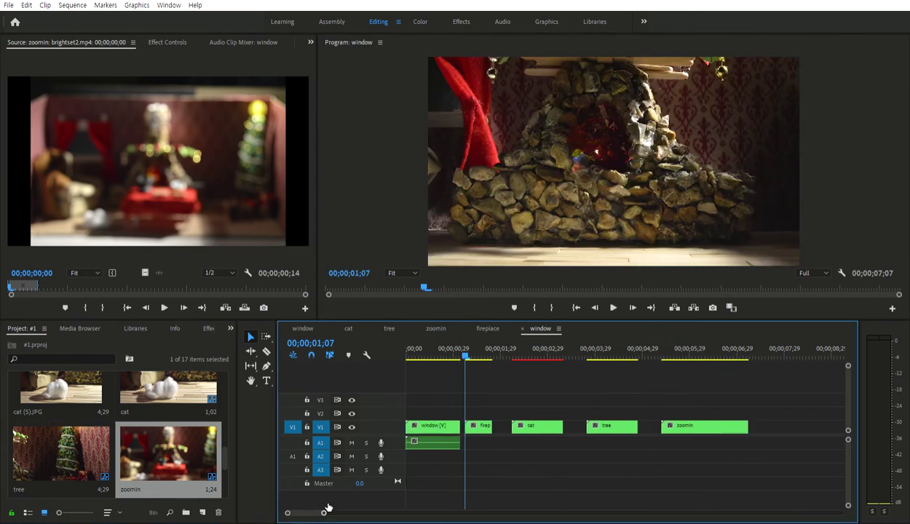
drag(321, 512, 339, 510)
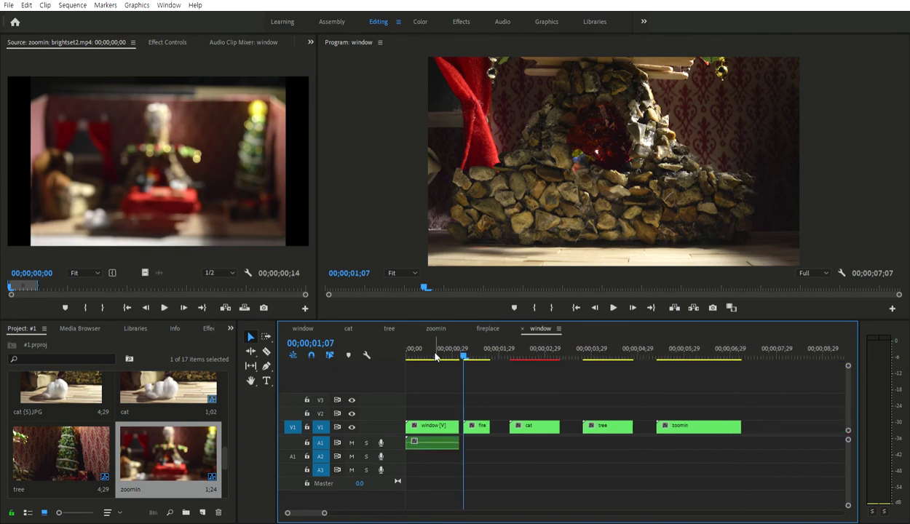
Preview the sequence from the start and close the gap between window and fireplace.
key(Home)
key(space)
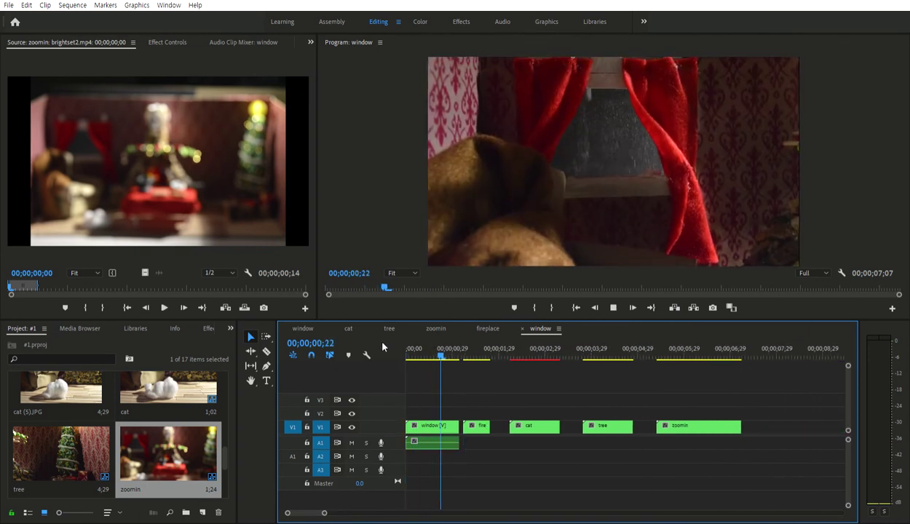
key(space)
drag(325, 512, 303, 512)
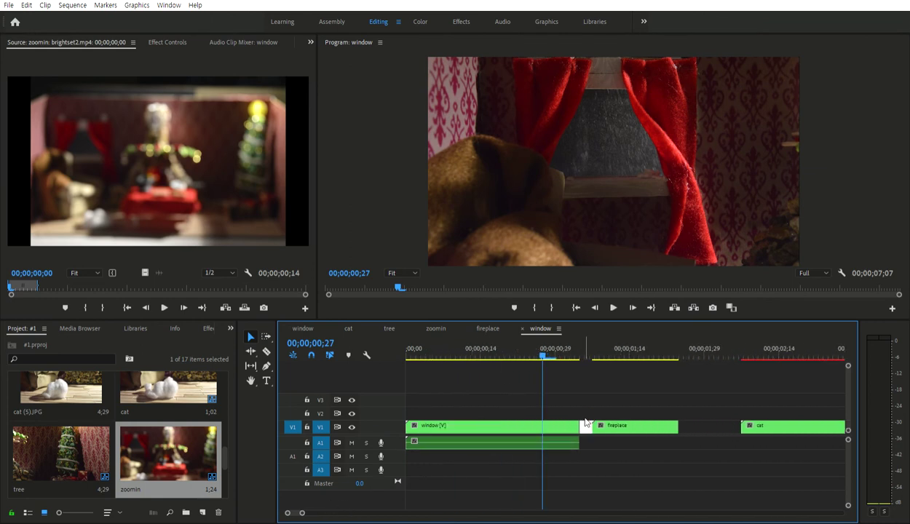
key(Delete)
Ripple-delete the remaining gaps before the cat, tree and zoomin clips.
click(684, 417)
key(Delete)
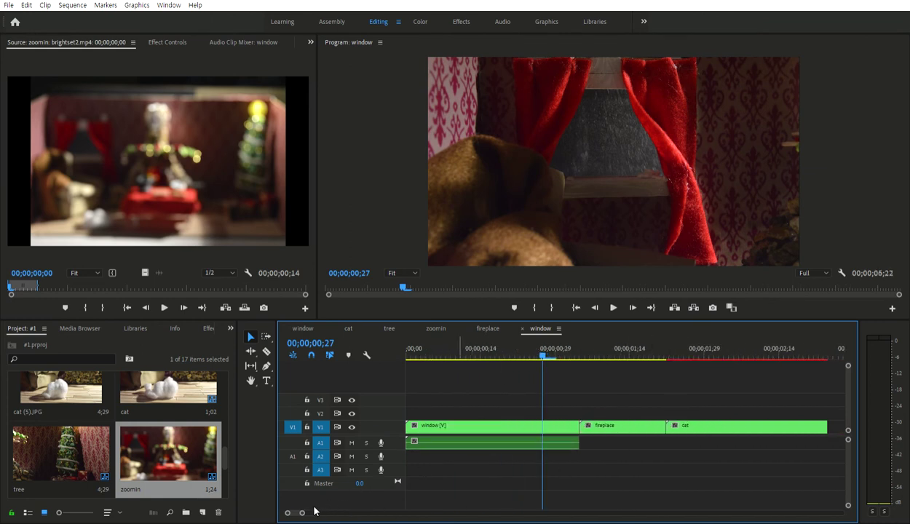
drag(302, 513, 321, 512)
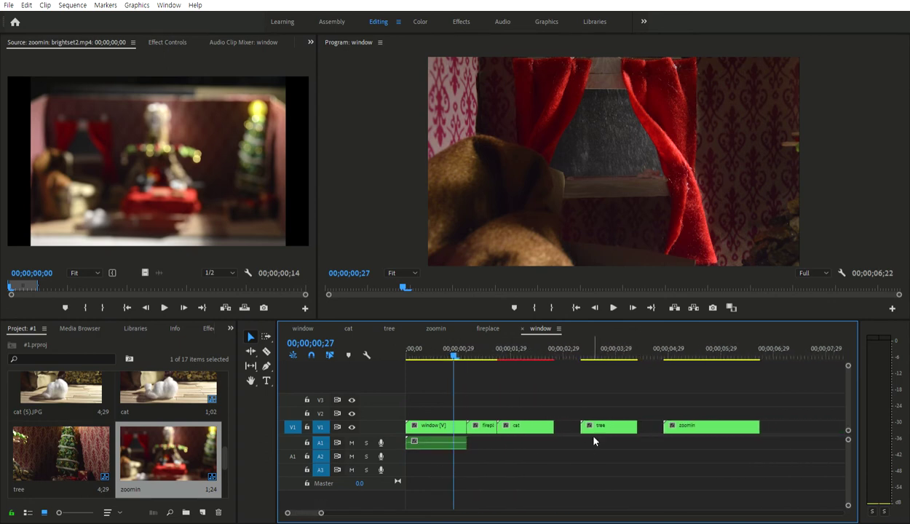
click(573, 425)
key(Delete)
click(619, 425)
key(Delete)
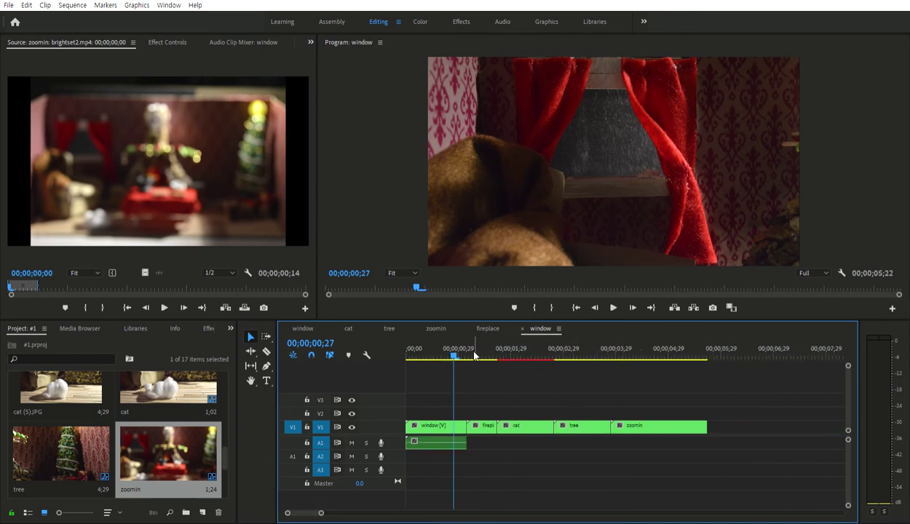
drag(455, 353, 387, 358)
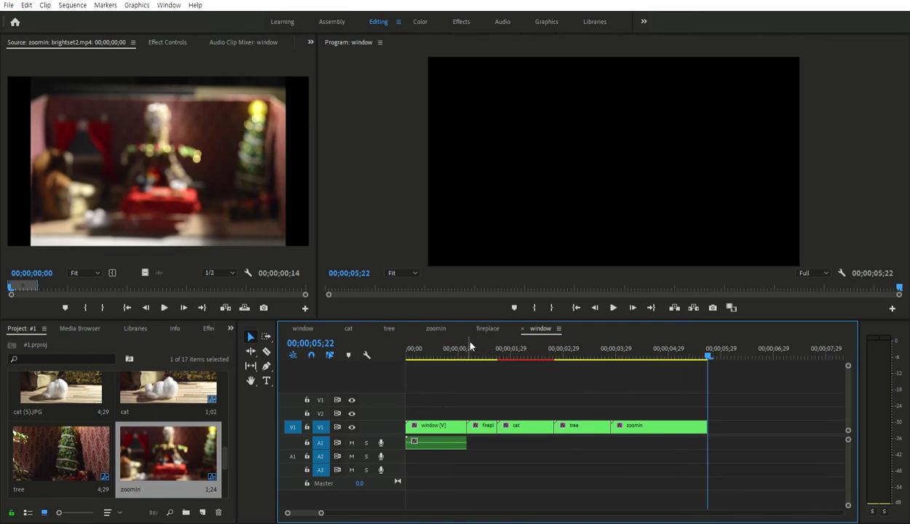
key(space)
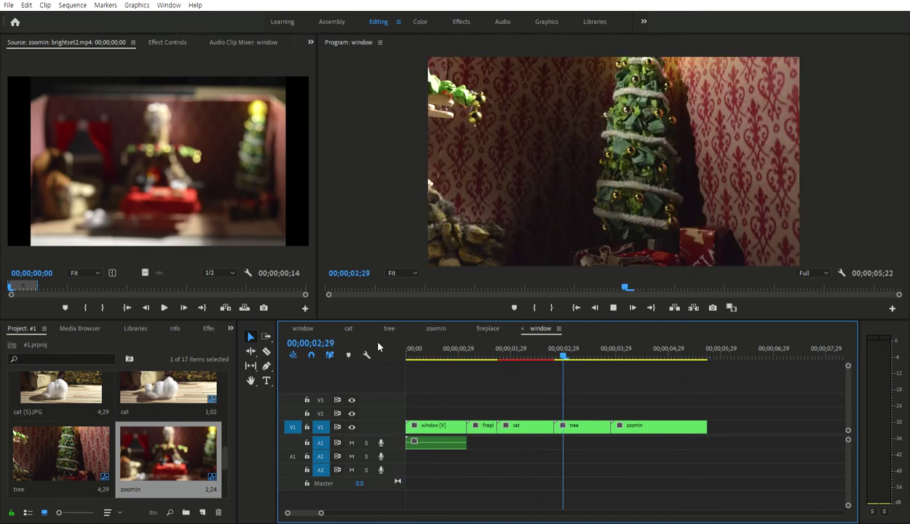
key(space)
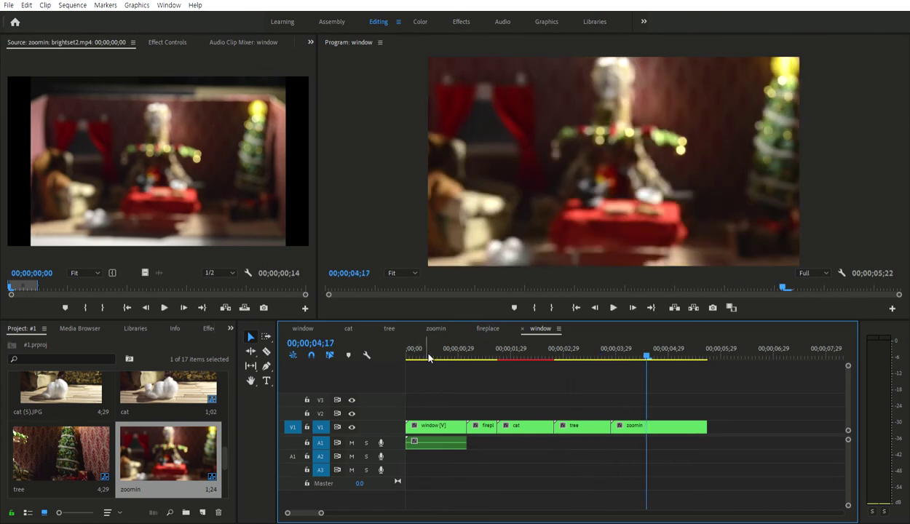
click(471, 353)
click(405, 353)
click(475, 352)
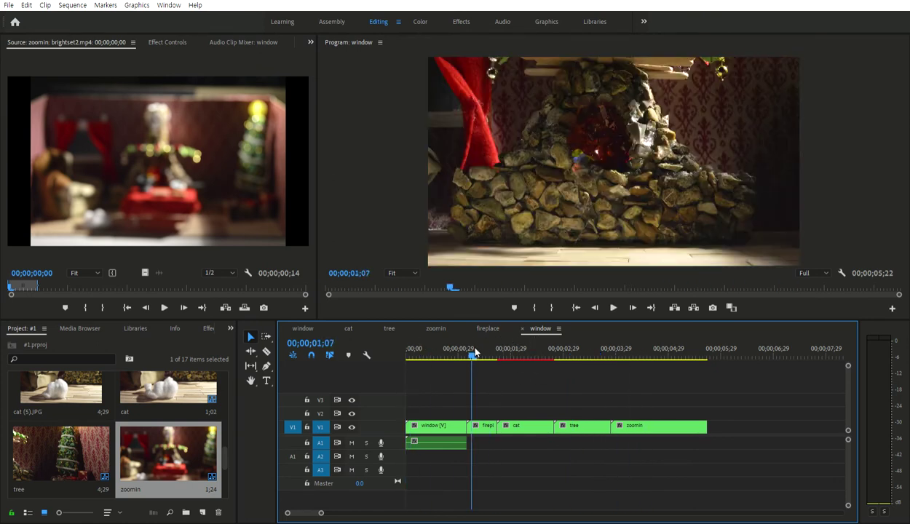
mouse_move(493, 355)
mouse_down()
mouse_move(540, 364)
mouse_move(407, 360)
mouse_up()
key(space)
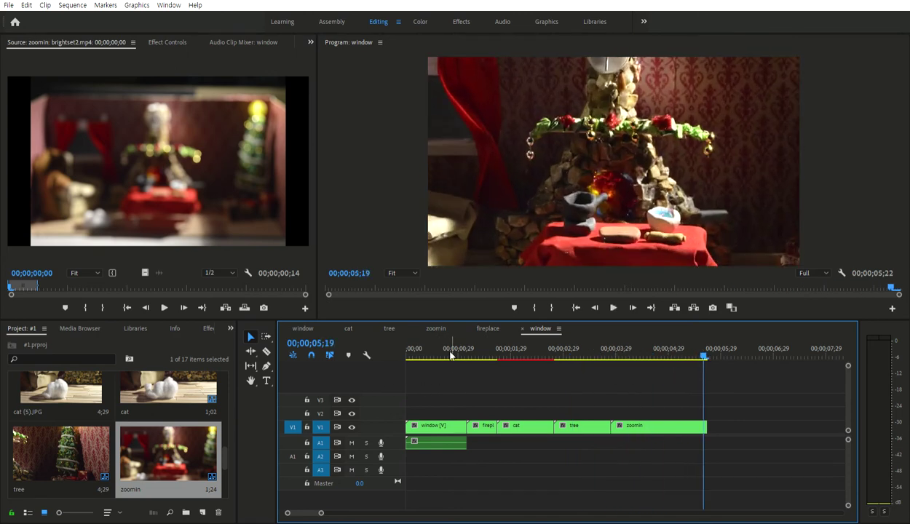
key(space)
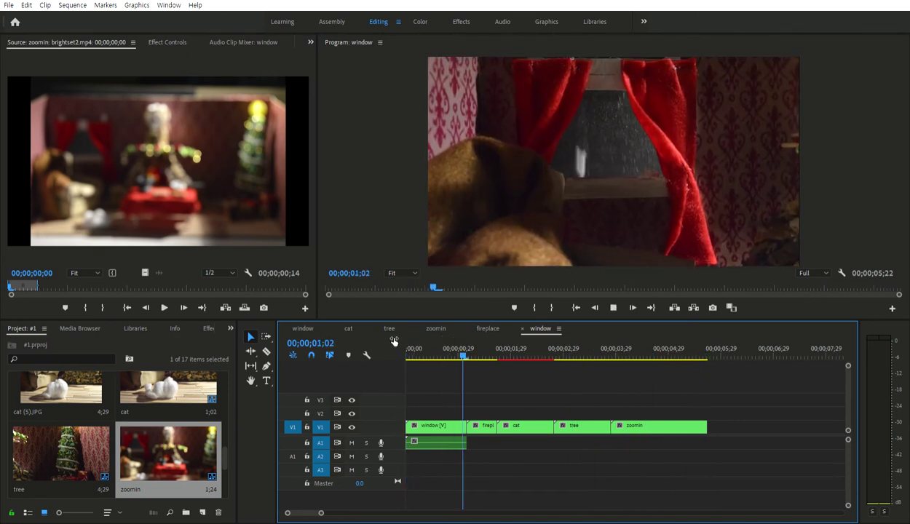
Shift cat, tree and zoomin later on V1 and extend the fireplace clip's end.
key(space)
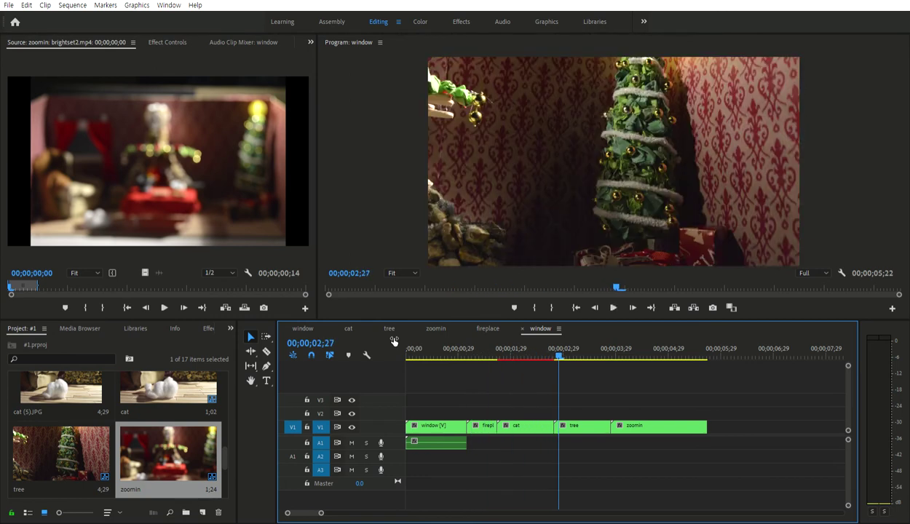
drag(673, 386, 488, 452)
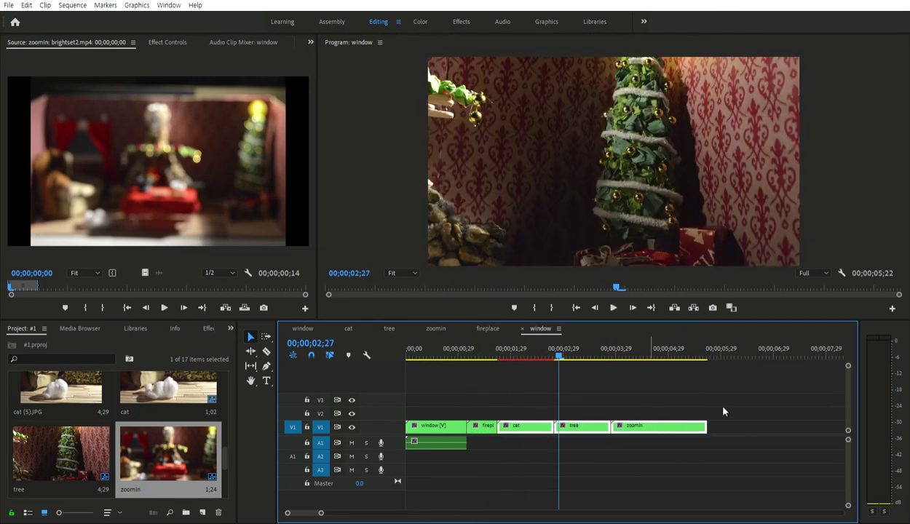
drag(569, 426, 661, 412)
drag(726, 412, 727, 425)
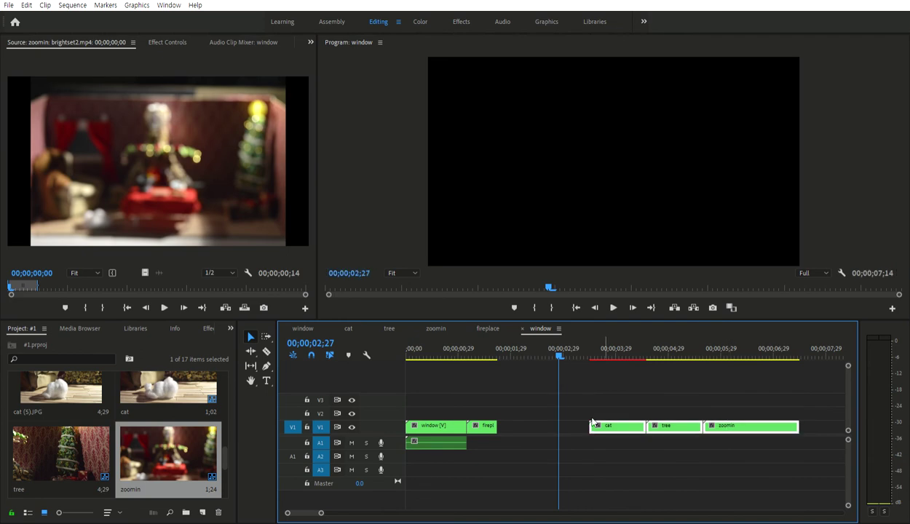
drag(502, 425, 536, 425)
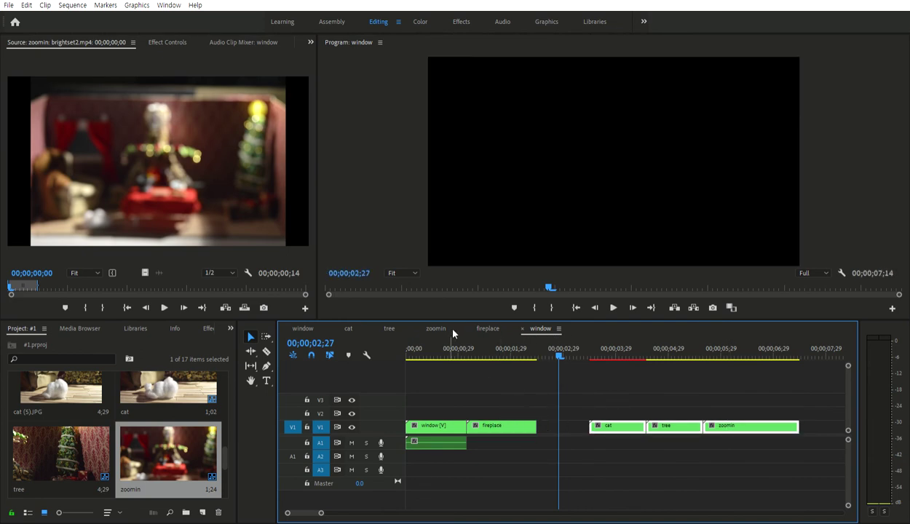
Review the longer fireplace by playing from the start and from cat, then select cat.
key(Home)
key(space)
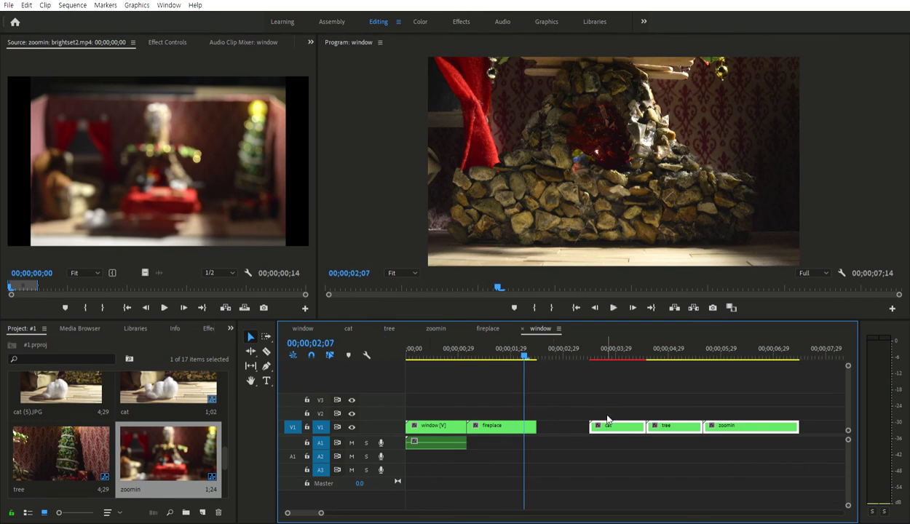
drag(589, 424, 590, 425)
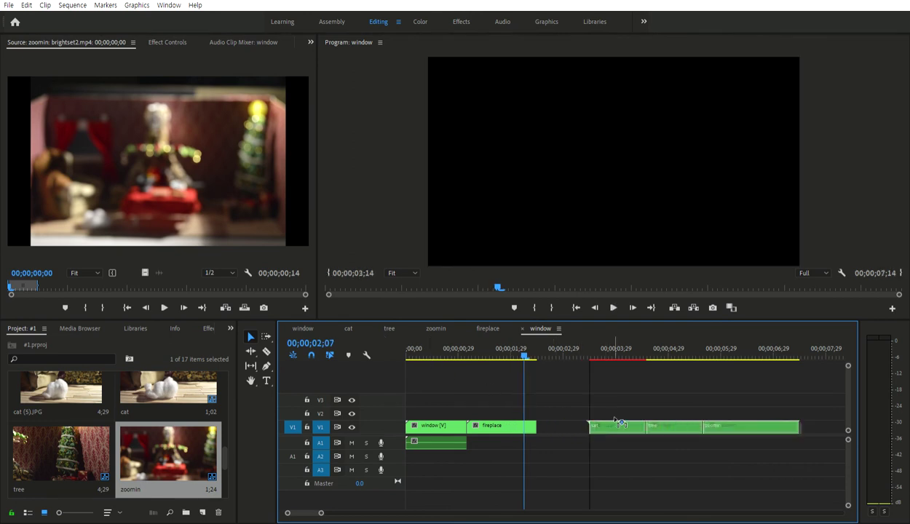
click(594, 341)
key(space)
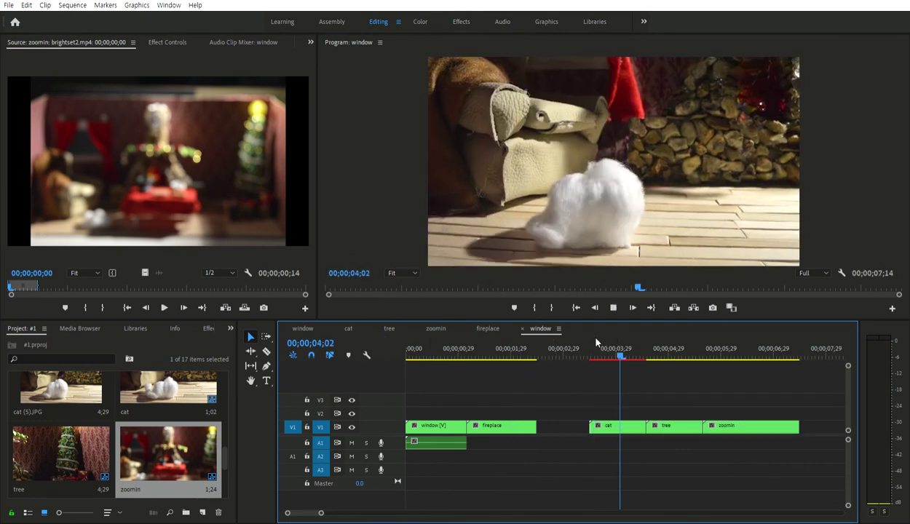
key(space)
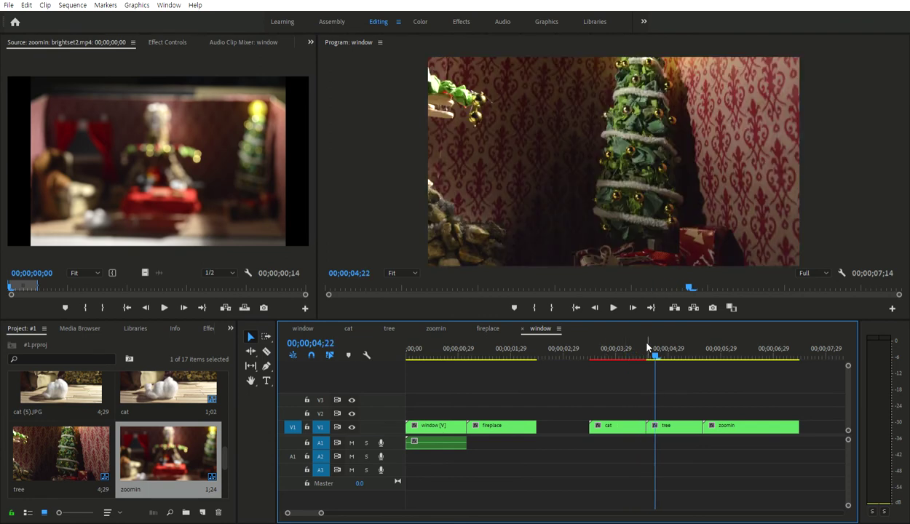
drag(647, 348, 391, 331)
key(space)
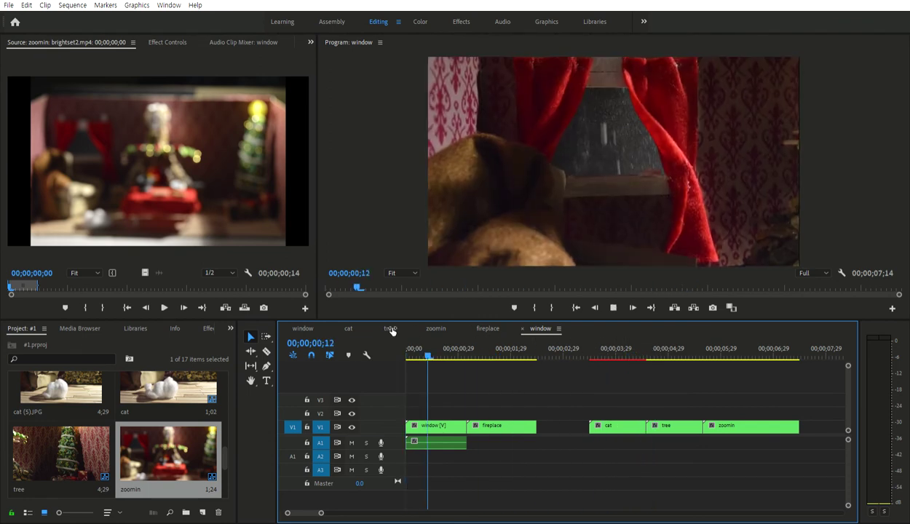
key(space)
click(613, 423)
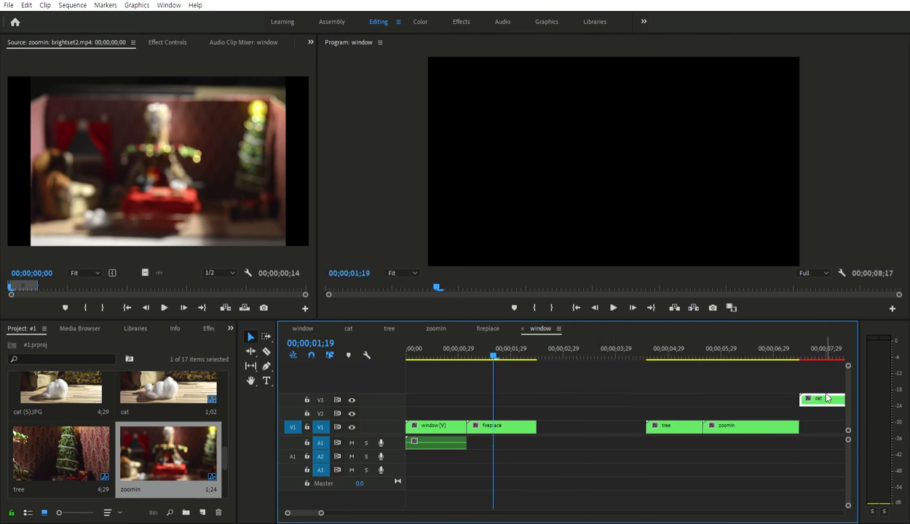
Move the cat clip to V3 after zoomin and ripple-delete the gap it left.
drag(613, 424, 824, 399)
click(583, 426)
key(Delete)
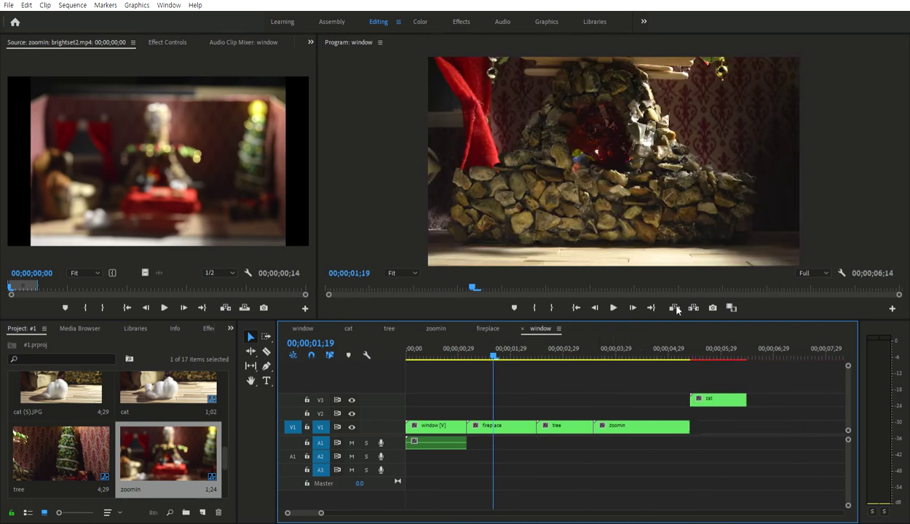
drag(720, 399, 743, 399)
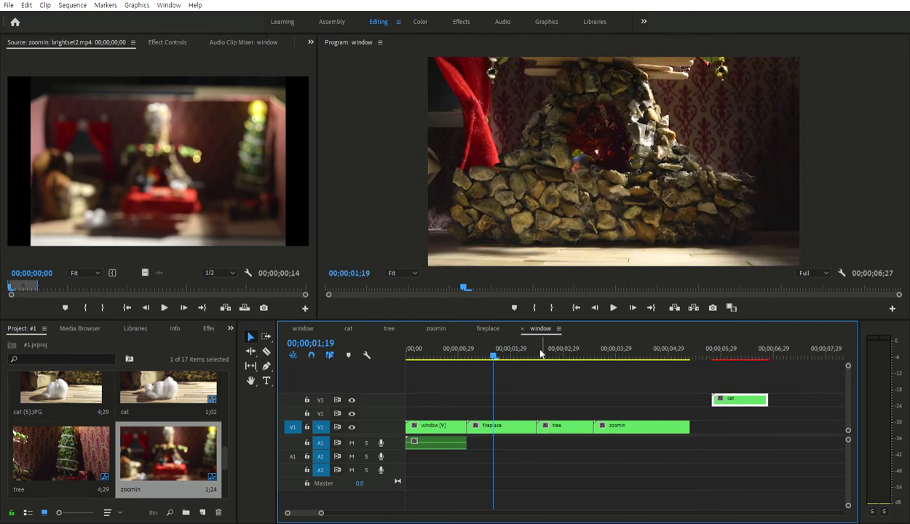
Play the sequence from the start, then move fireplace and tree after zoomin.
key(Home)
key(space)
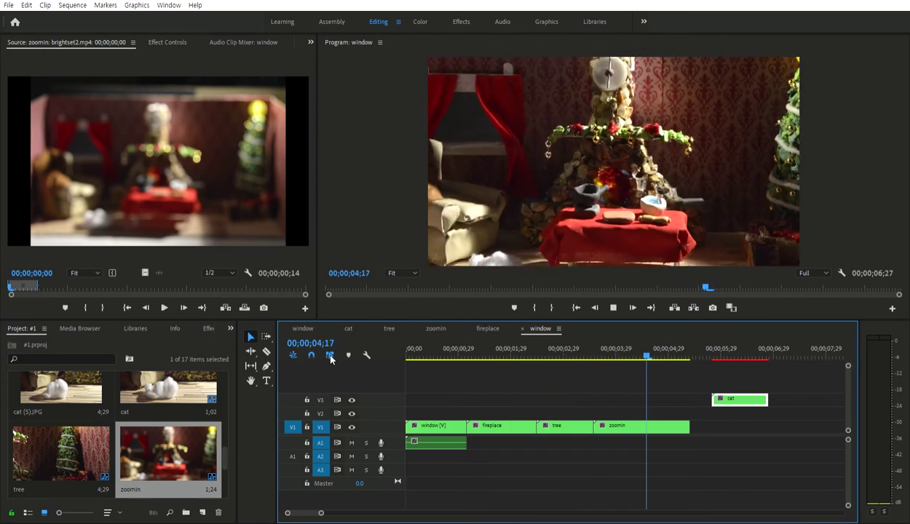
key(space)
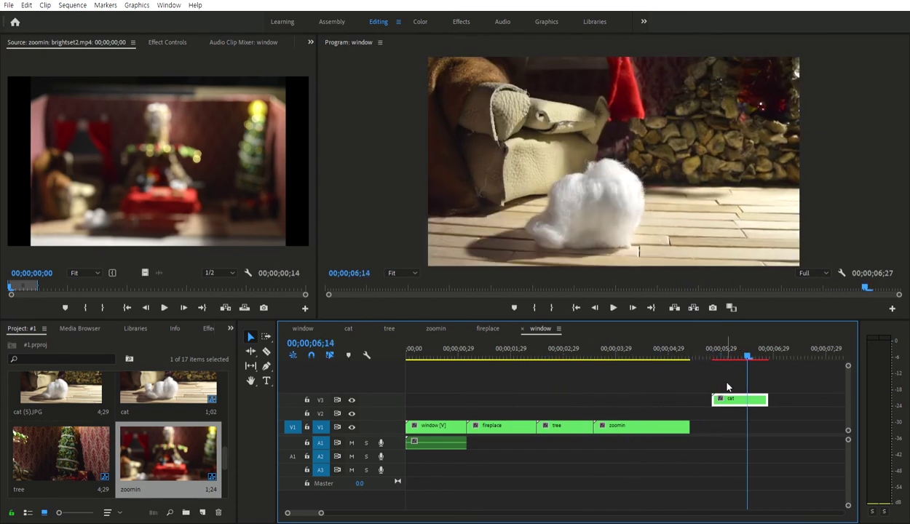
drag(750, 348, 323, 370)
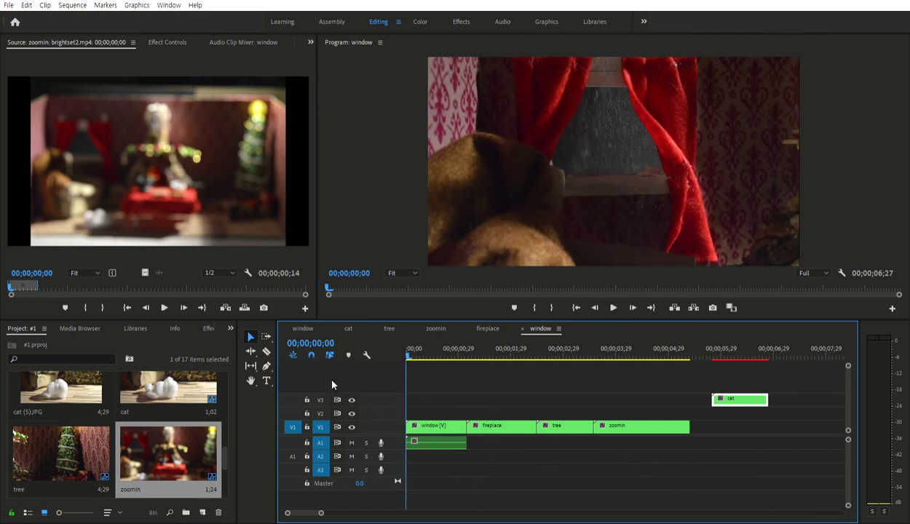
key(space)
key(space)
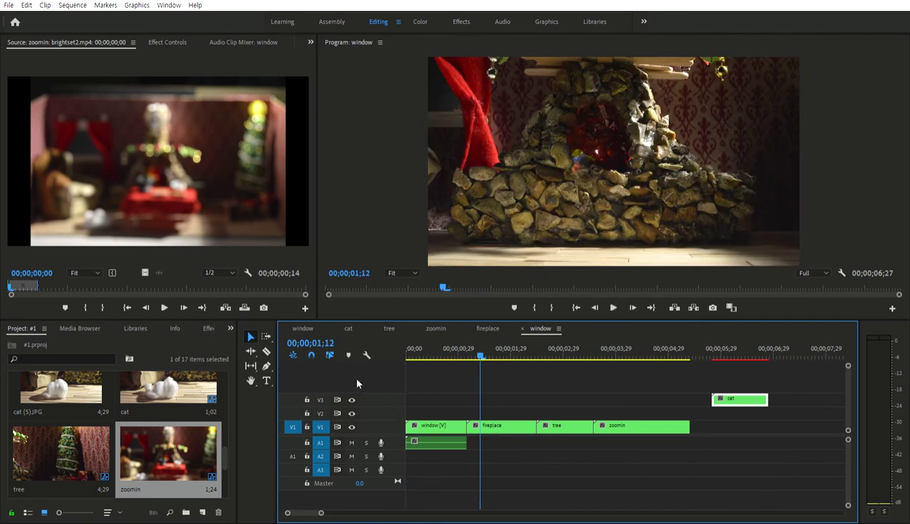
drag(485, 353, 458, 353)
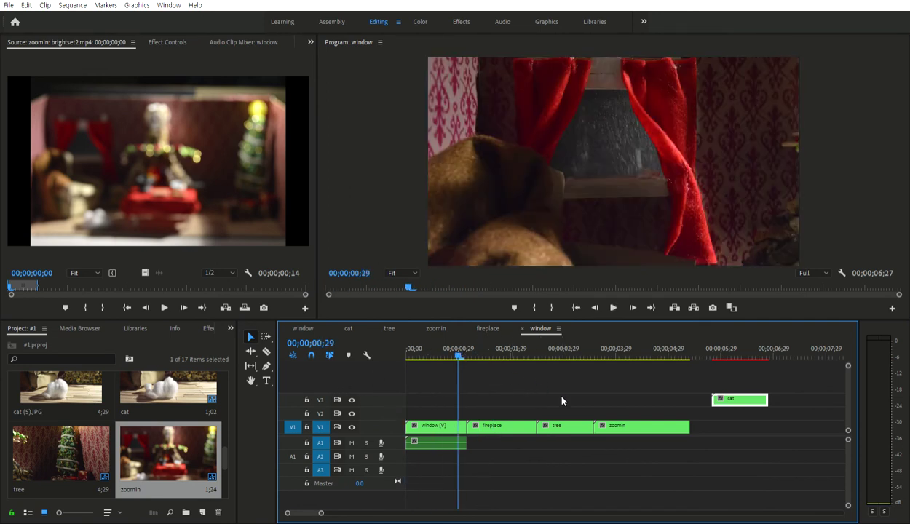
click(498, 429)
drag(567, 431, 830, 430)
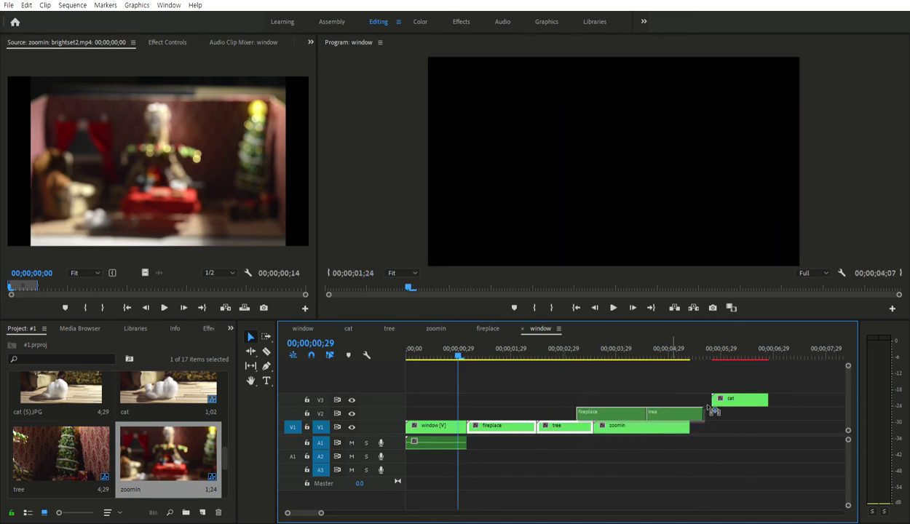
Place the cat clip right after window and set it to 80% speed.
drag(741, 396, 508, 423)
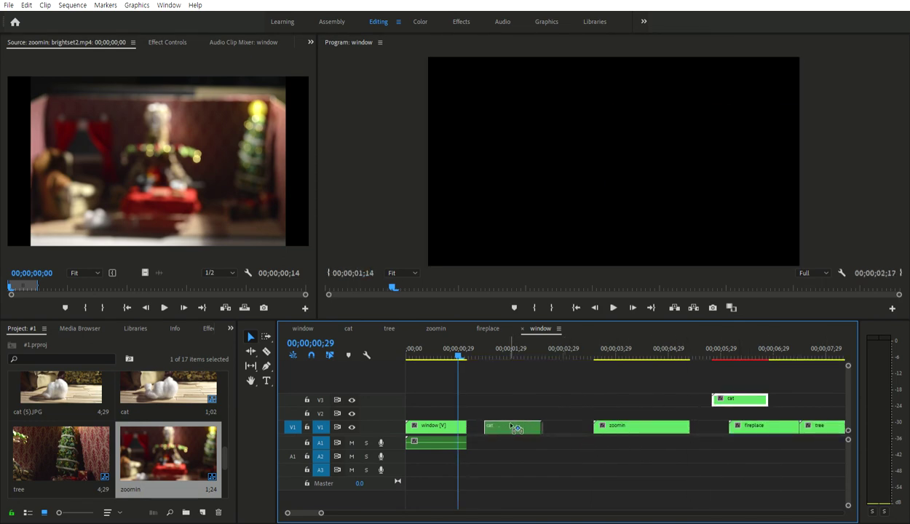
key(ctrl+m)
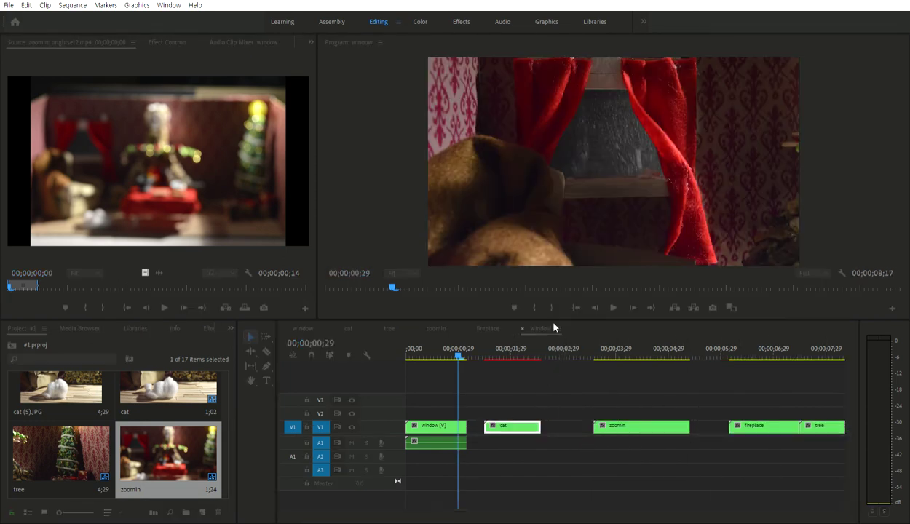
key(Return)
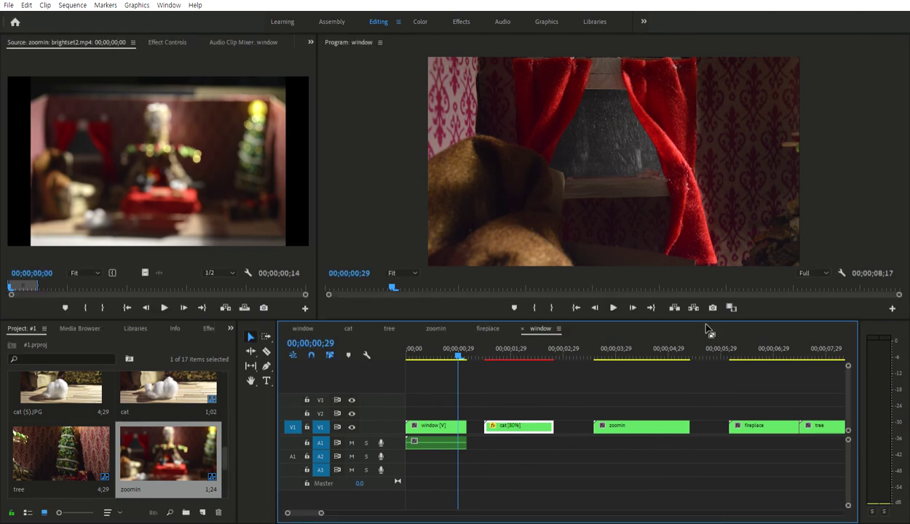
Ripple-delete the gaps before and after cat, then play the sequence from the start.
click(476, 423)
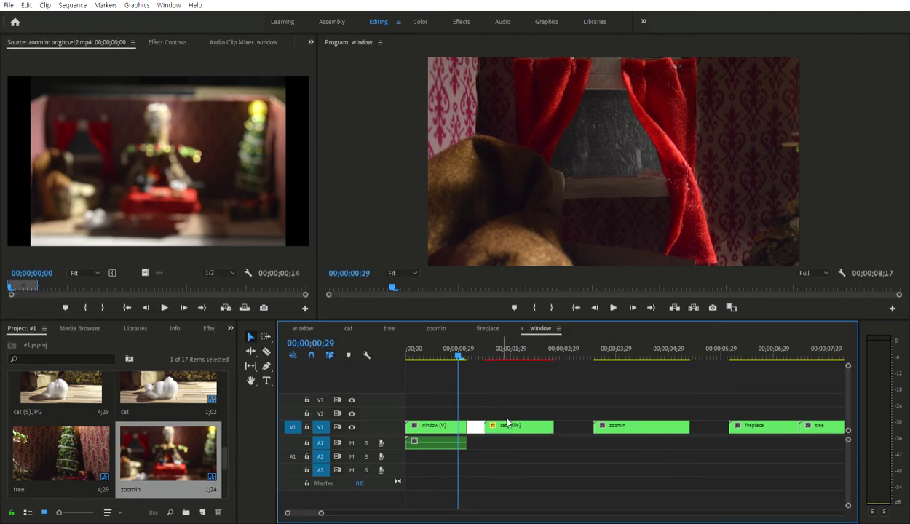
key(Delete)
click(555, 423)
key(Delete)
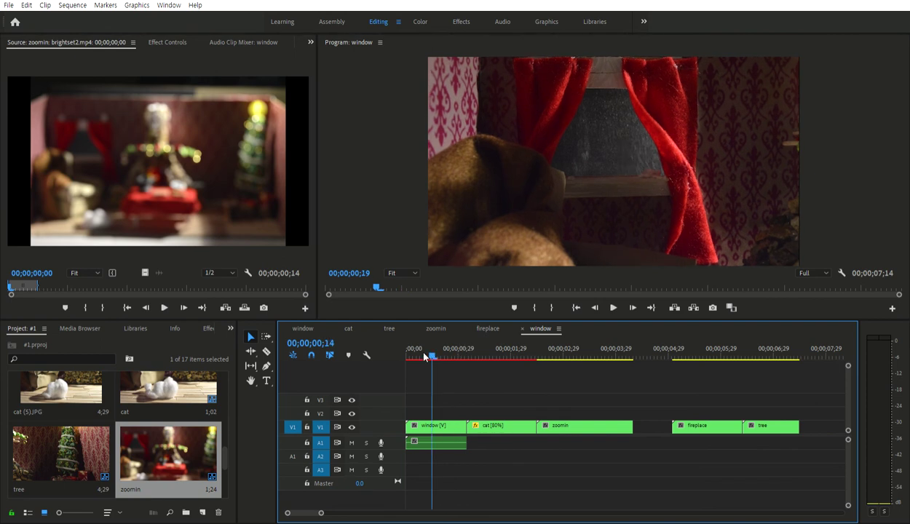
drag(465, 352, 365, 357)
key(space)
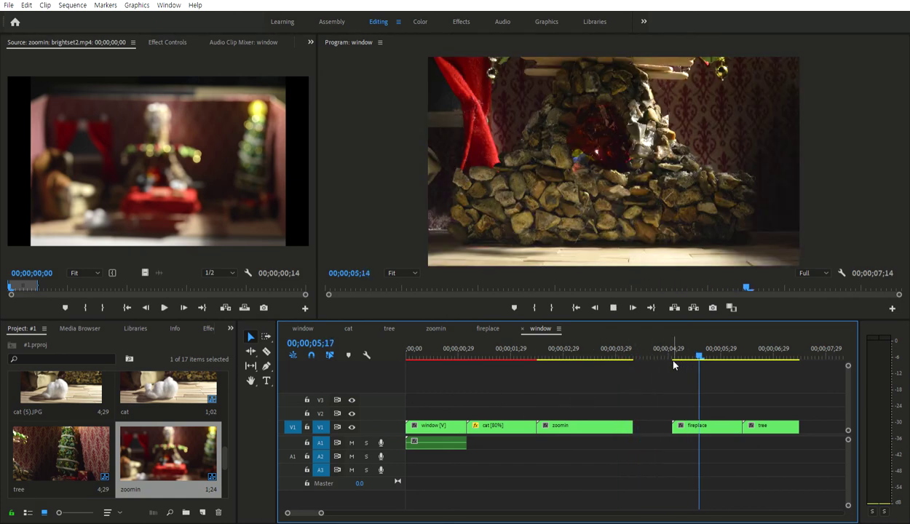
Stop playback, select fireplace and tree, and replay the sequence from the start.
key(space)
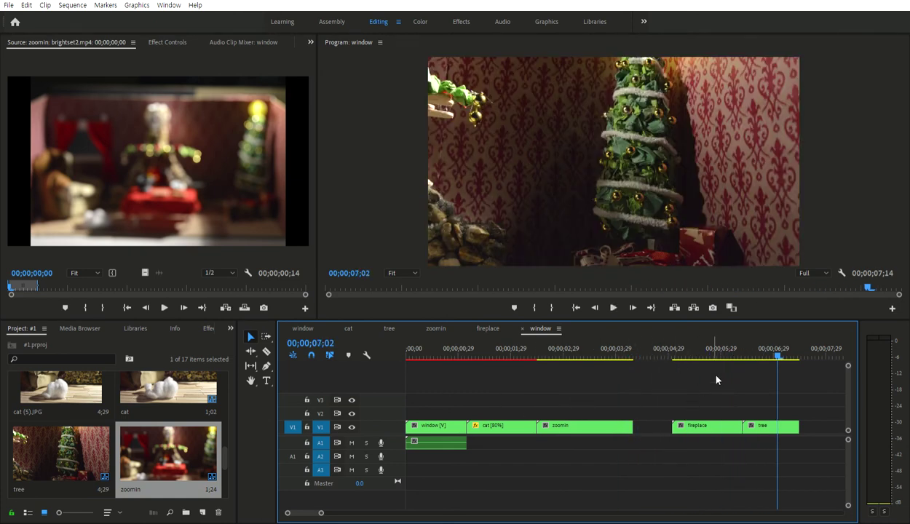
drag(779, 400, 724, 436)
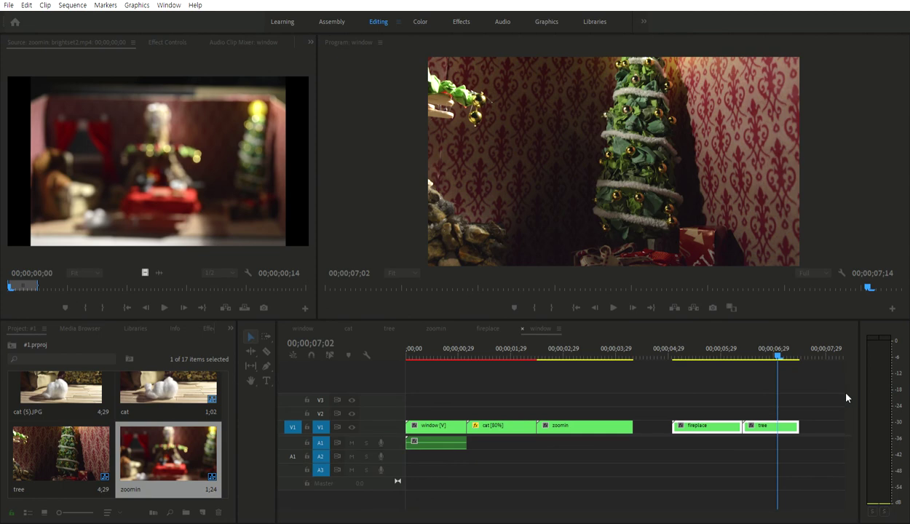
drag(558, 350, 388, 345)
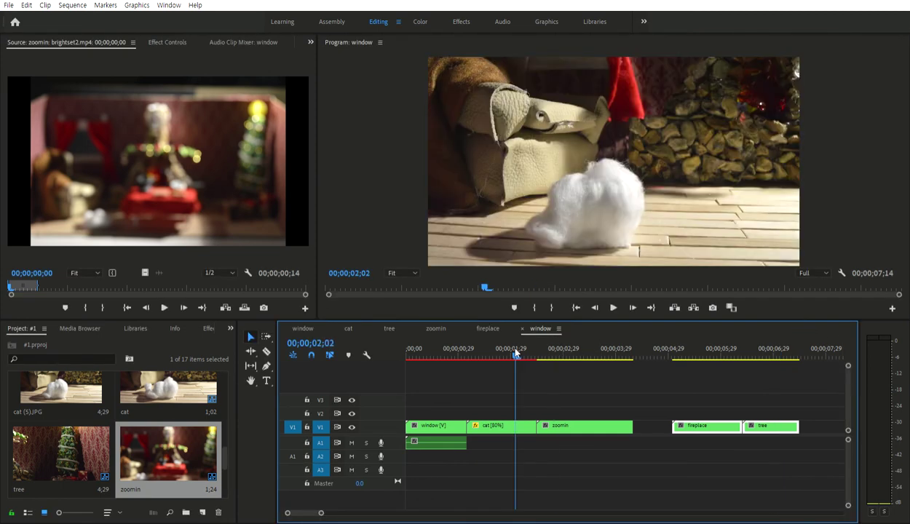
key(space)
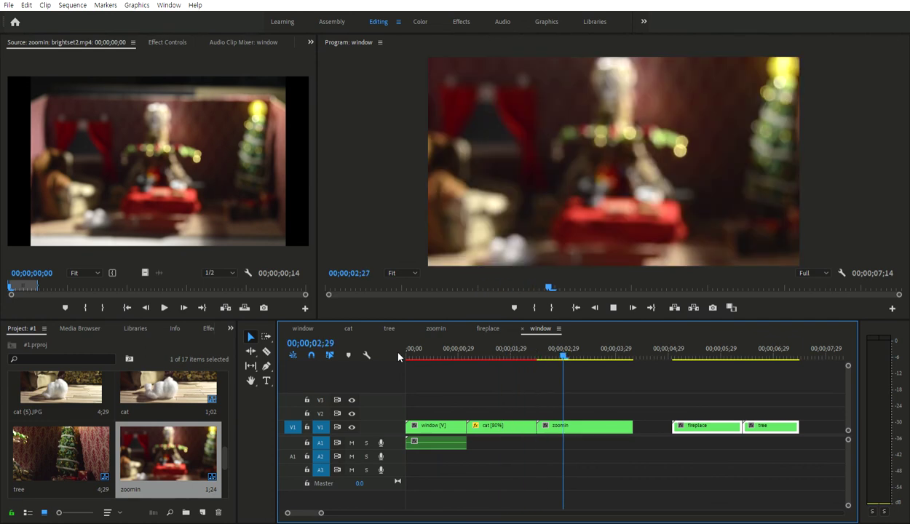
Delete the cat clip and ripple-delete its gap so zoomin follows window.
click(495, 424)
key(Delete)
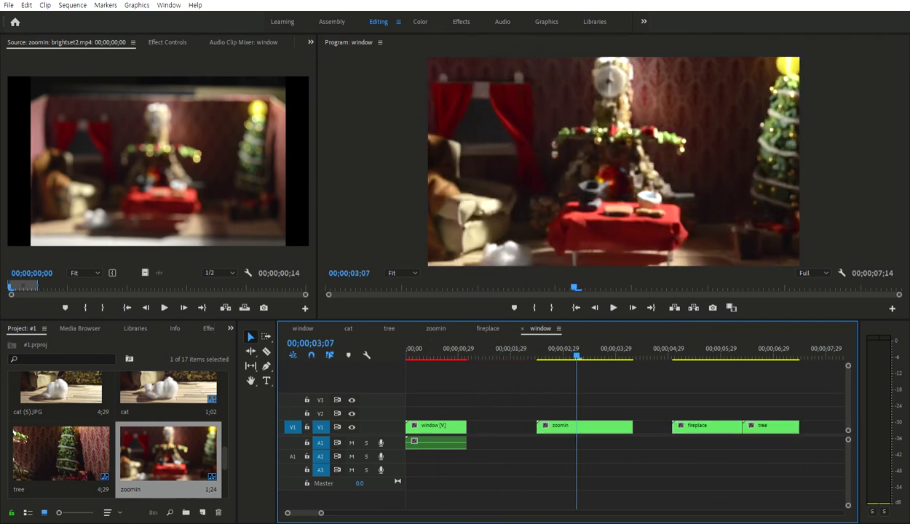
click(497, 413)
key(Delete)
Push fireplace and tree further right and set the zoomin clip to 80% speed.
click(484, 349)
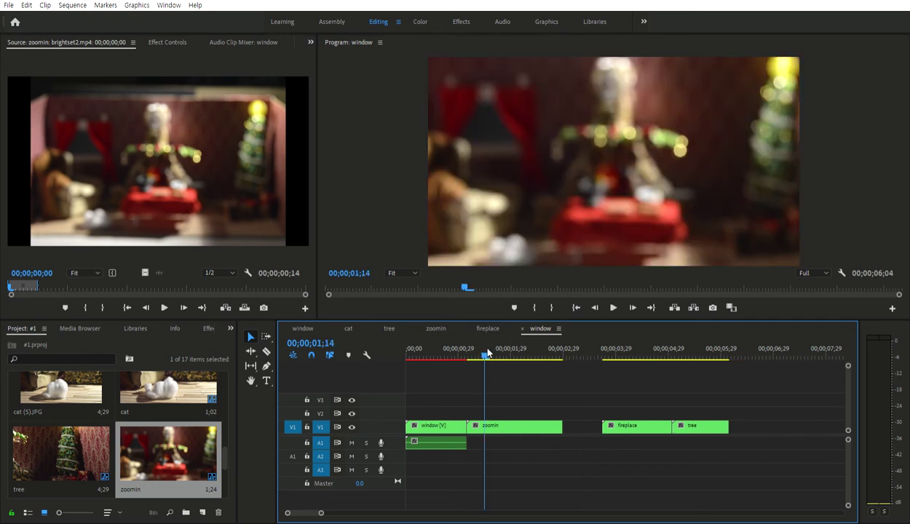
click(502, 426)
mouse_move(745, 393)
mouse_down()
mouse_move(646, 431)
mouse_move(733, 425)
mouse_up()
click(521, 423)
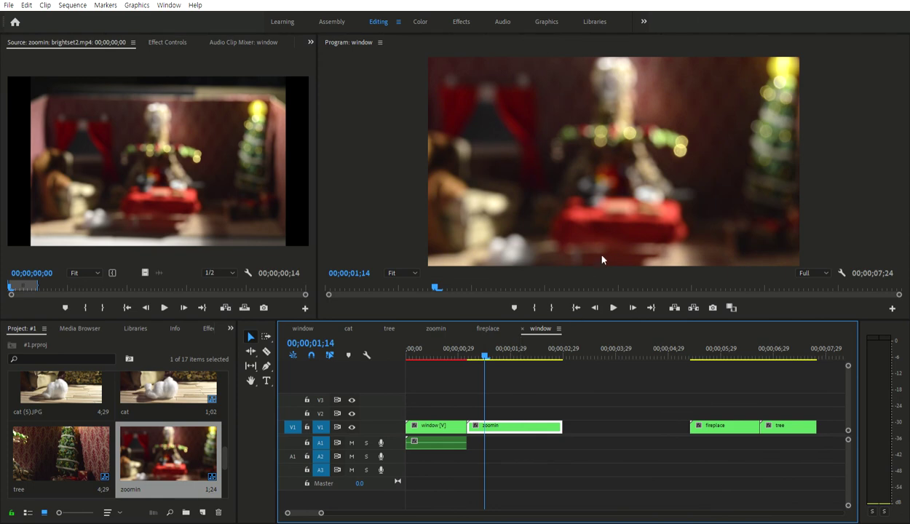
key(ctrl+r)
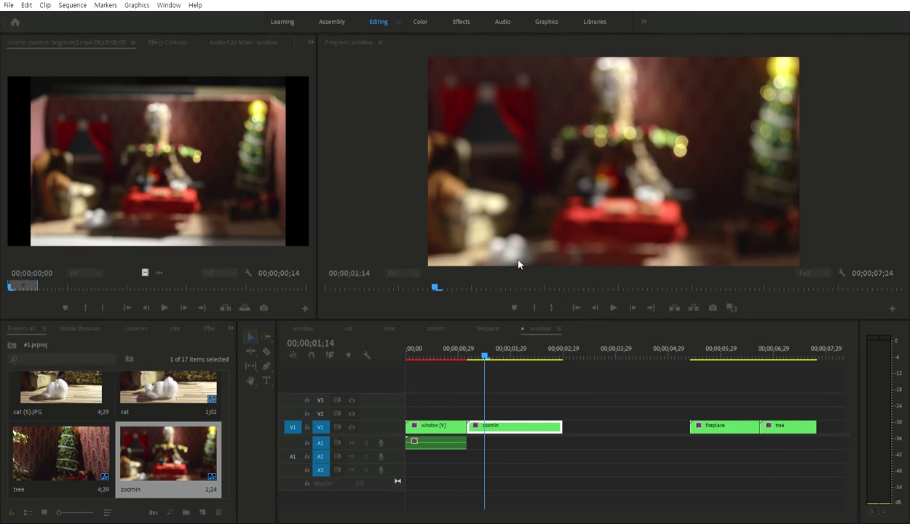
click(518, 262)
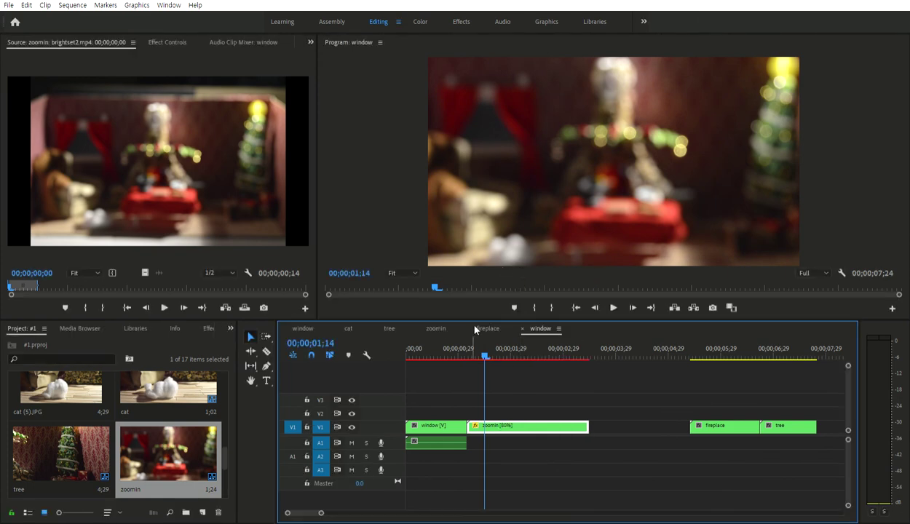
click(407, 354)
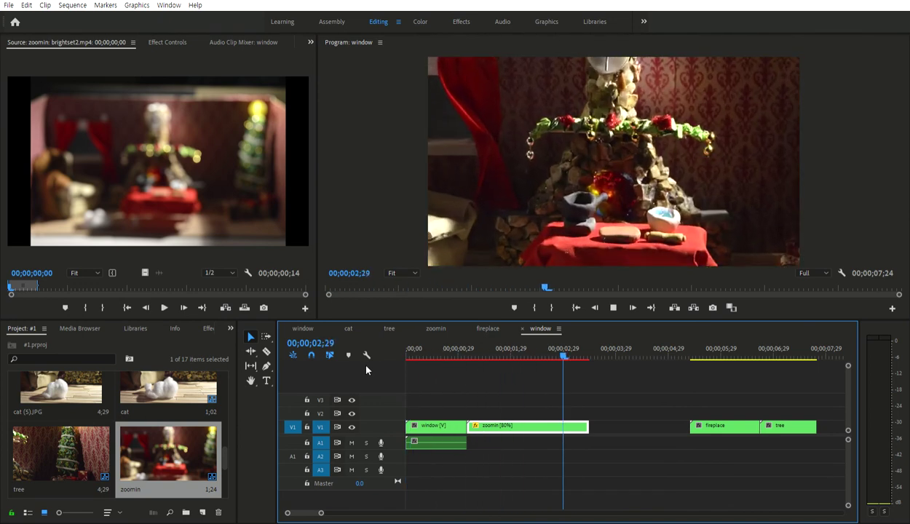
Play the window sequence from the start twice to review the slowed zoomin opening.
key(space)
key(Home)
key(space)
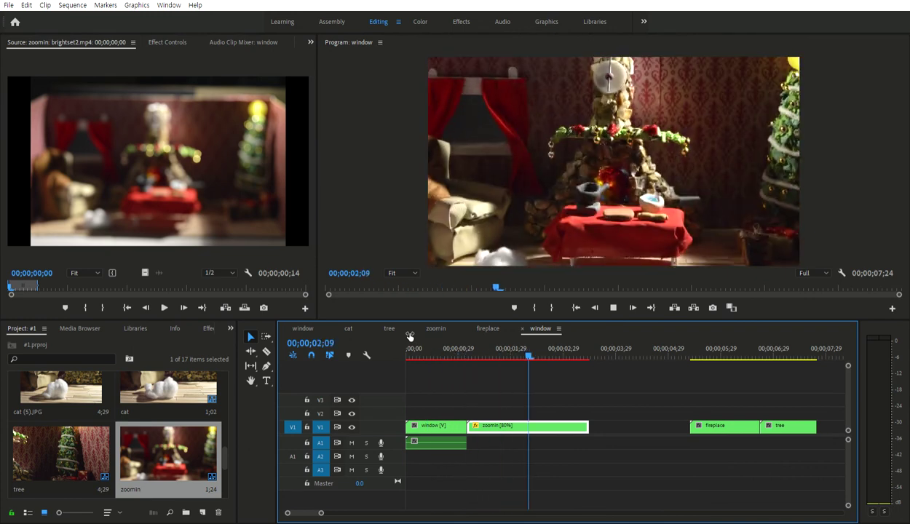
key(space)
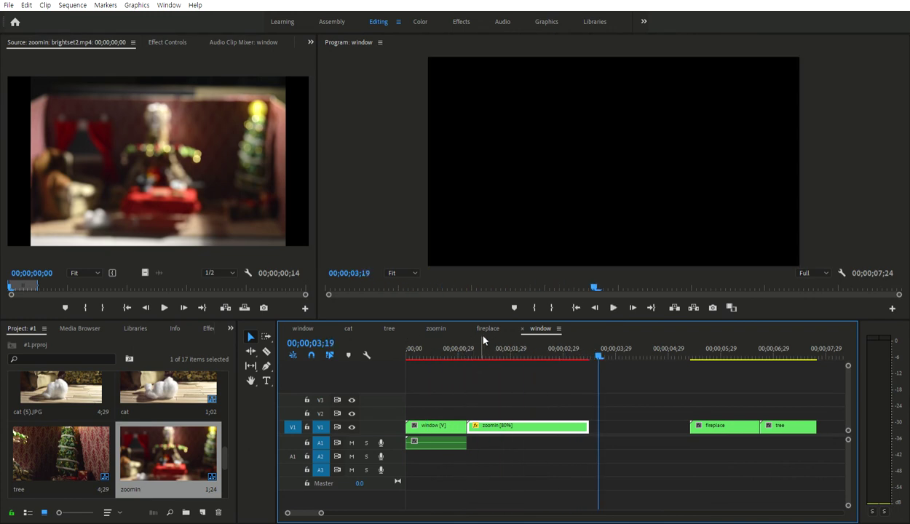
key(Home)
key(space)
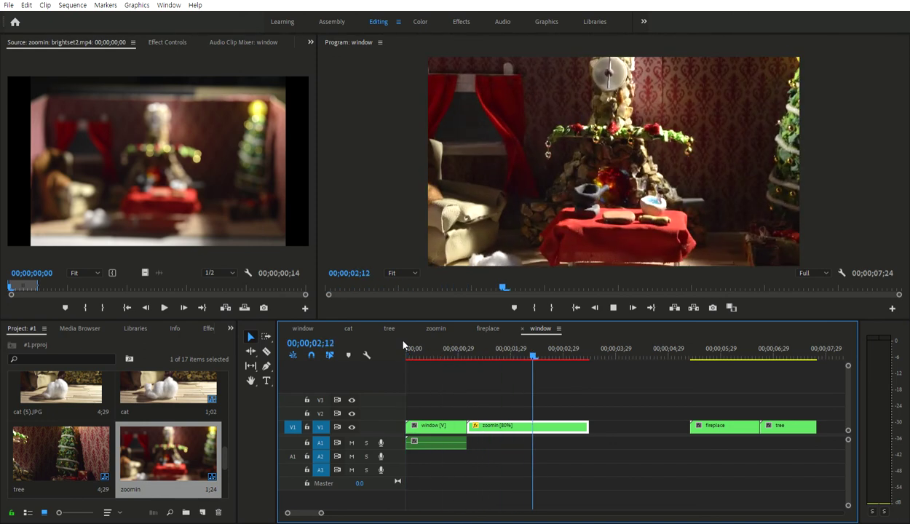
key(space)
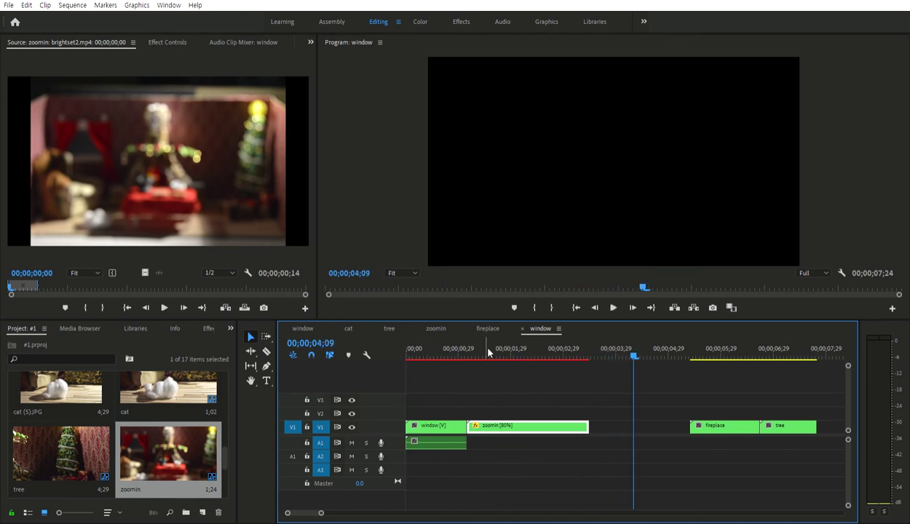
Replay from about 00;00;01;07 several times, then switch to the zoomin sequence.
click(467, 349)
key(space)
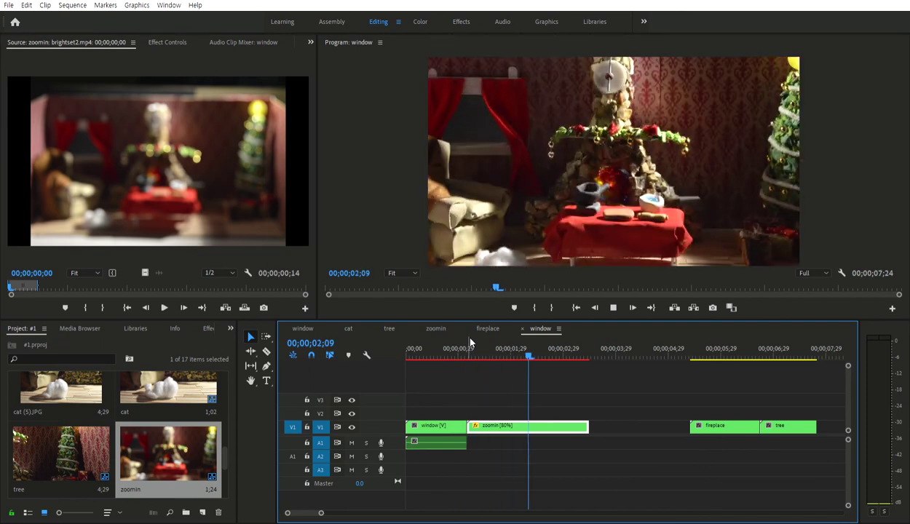
key(space)
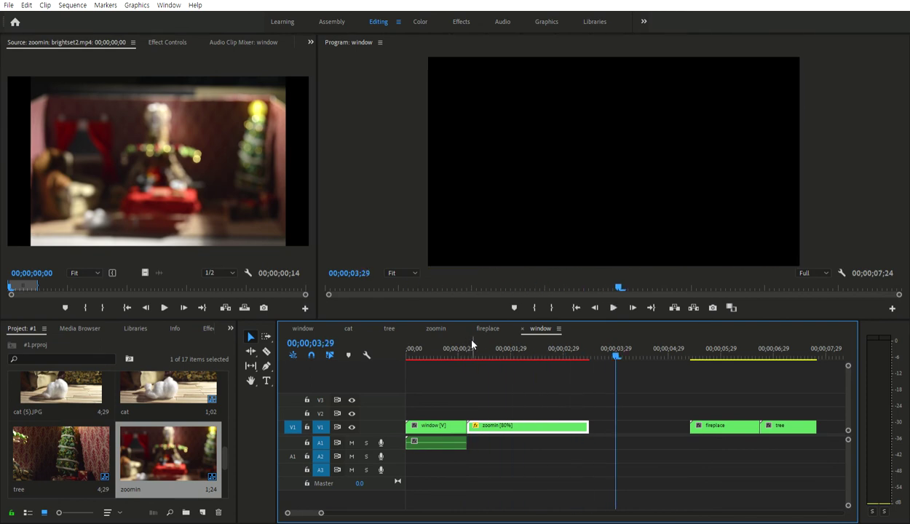
click(472, 341)
key(space)
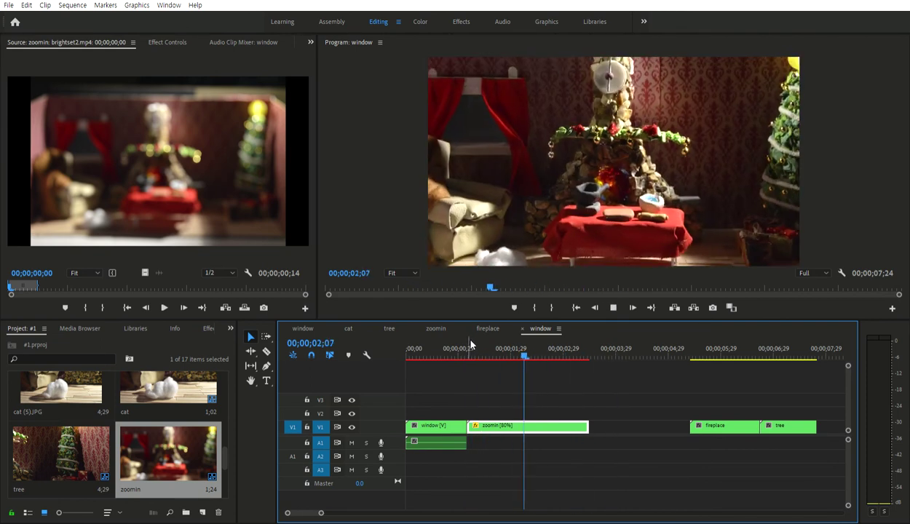
click(471, 342)
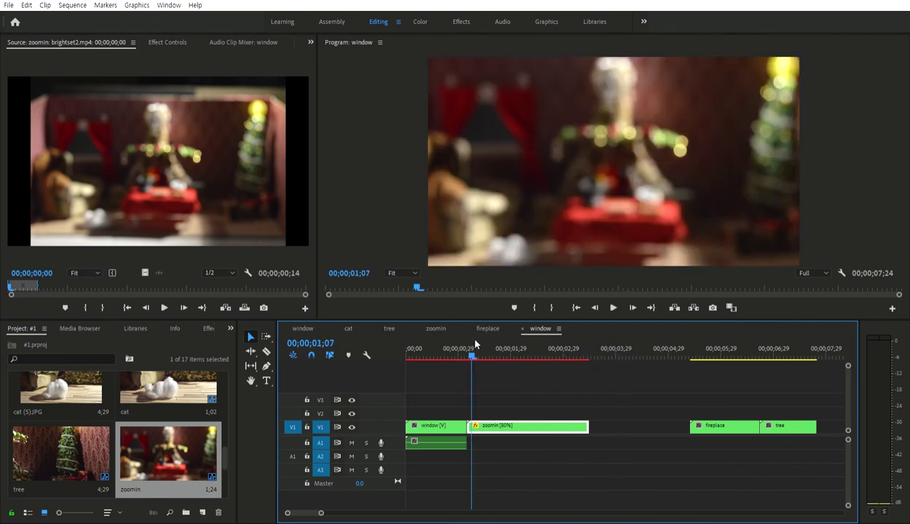
key(space)
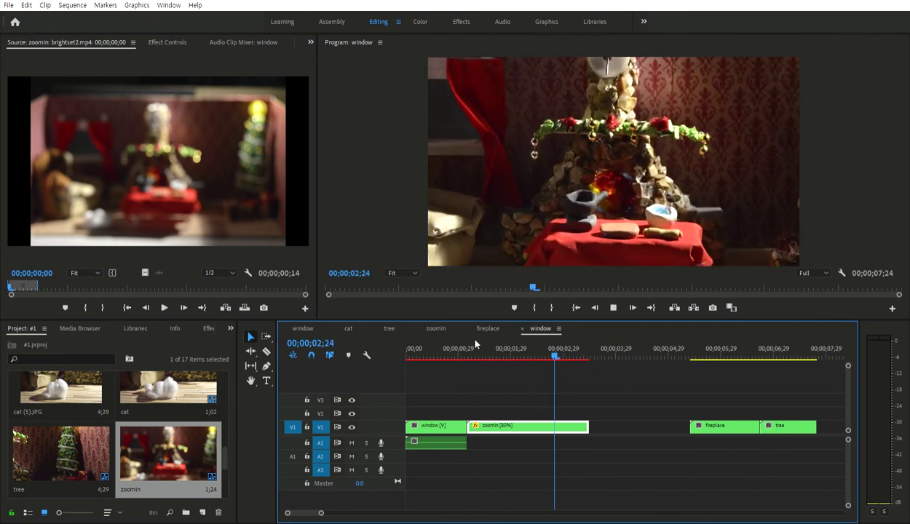
key(space)
click(476, 344)
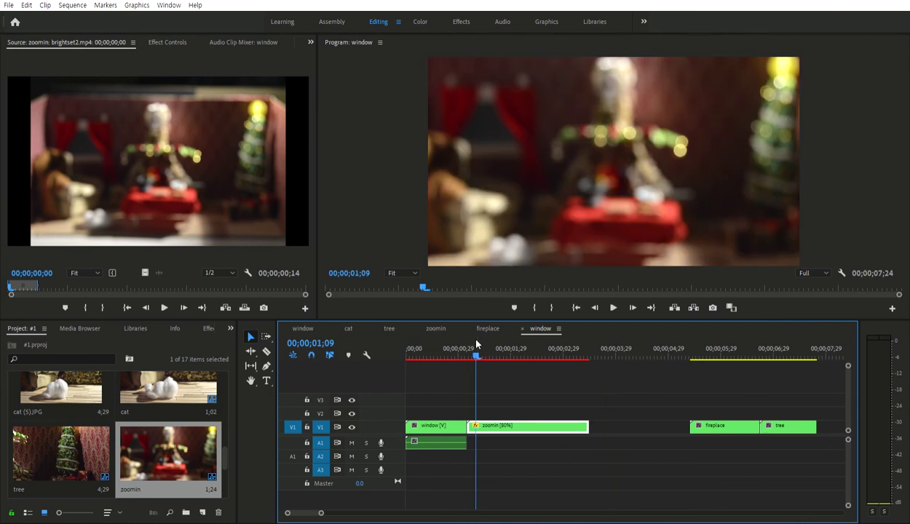
click(482, 324)
click(436, 321)
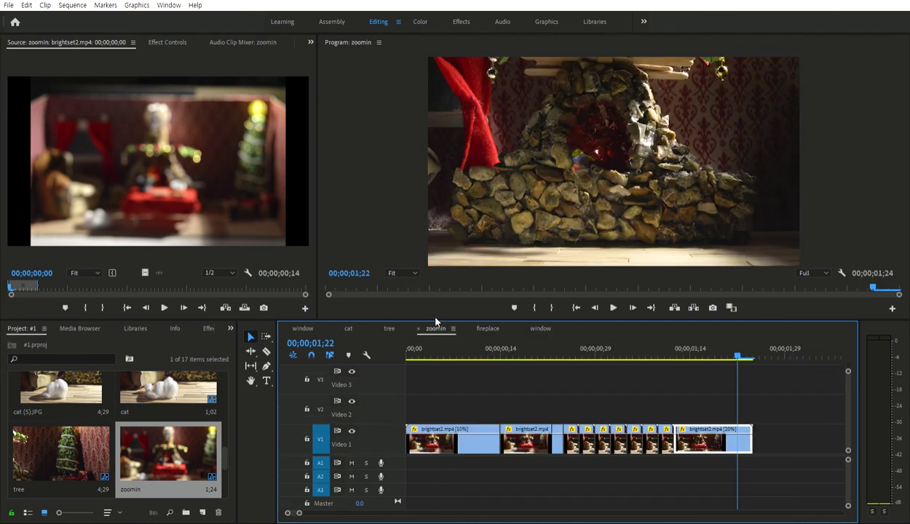
click(406, 349)
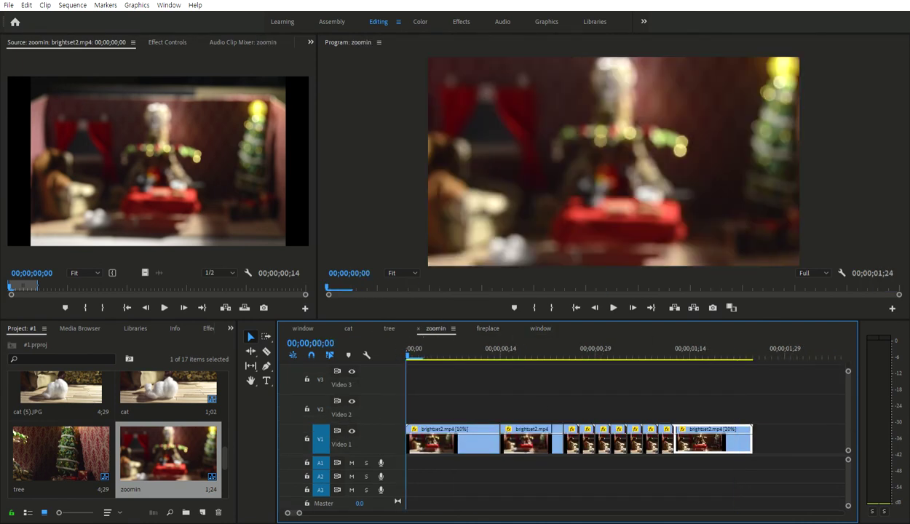